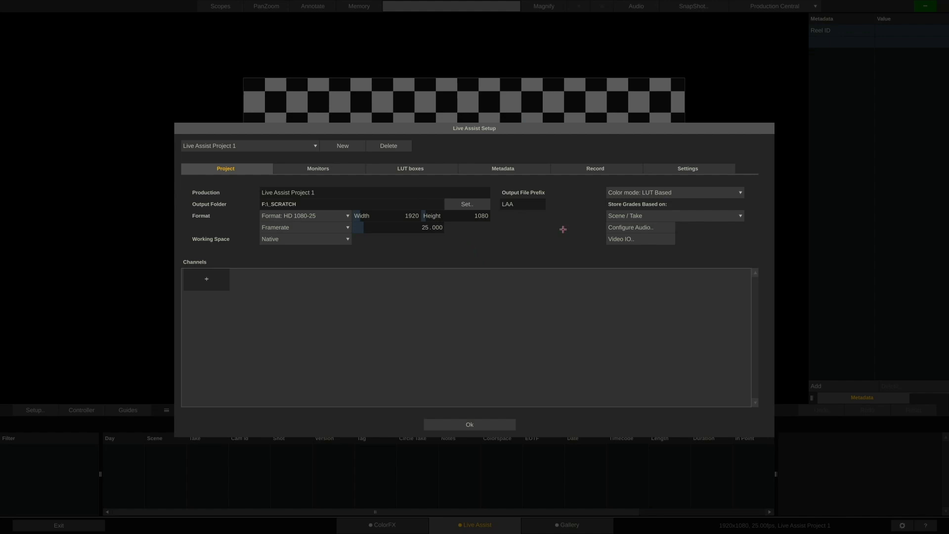
Create a new project named 'Demo 9.5' with the HD 1080-25 format.
click(352, 147)
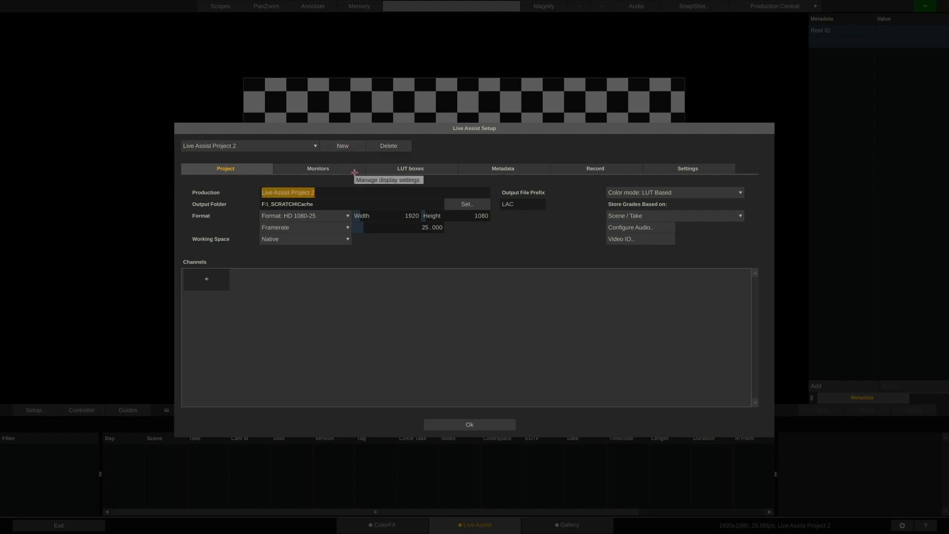
text(Demo 9.5)
key(Return)
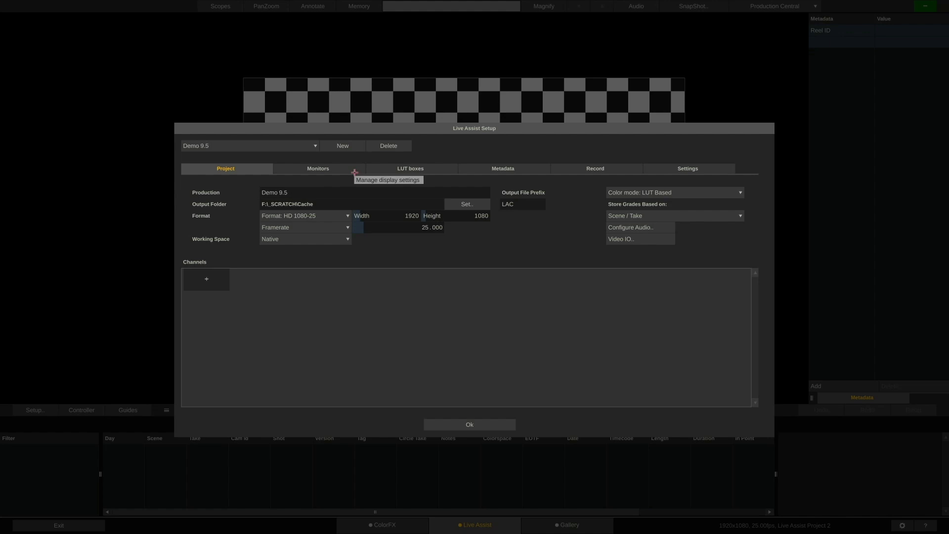
click(339, 216)
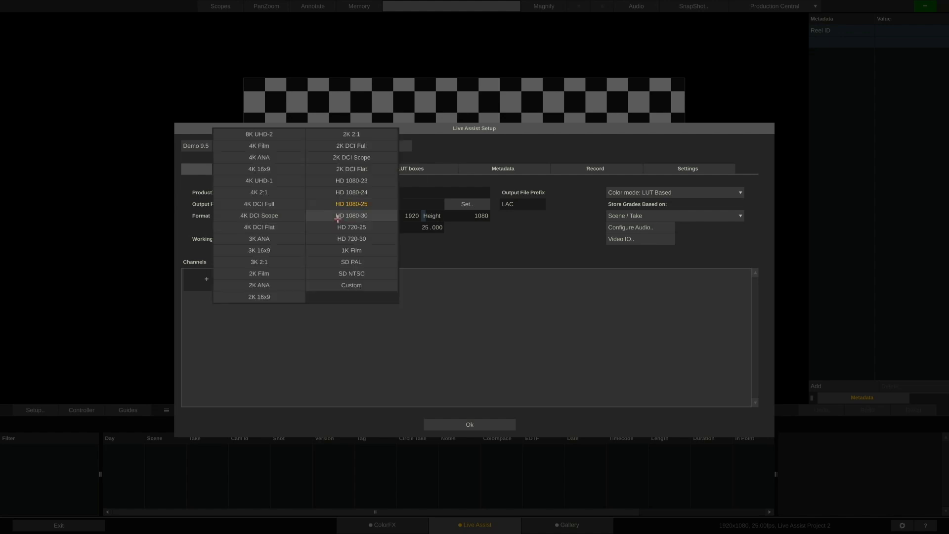
click(373, 205)
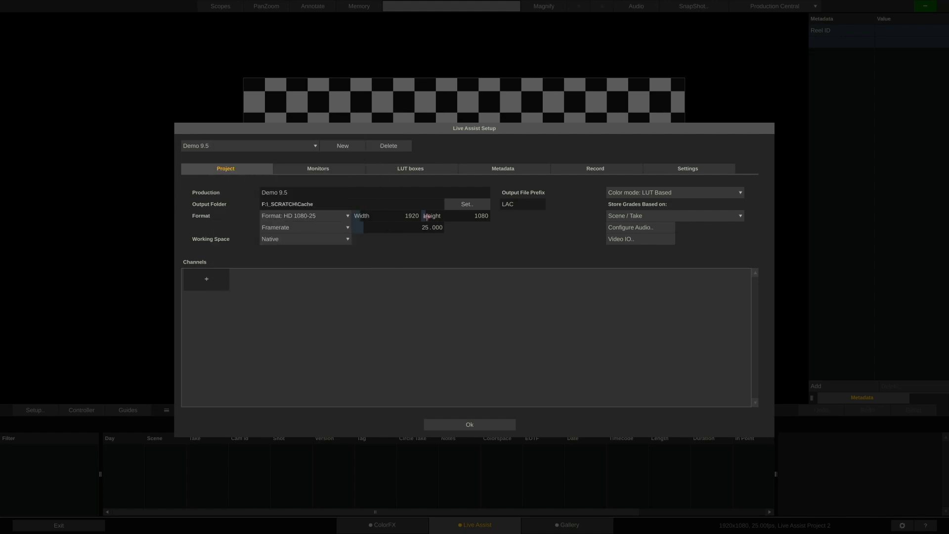
Set the video I/O device to DeckLink 4K Extreme instead of NDI.
click(637, 241)
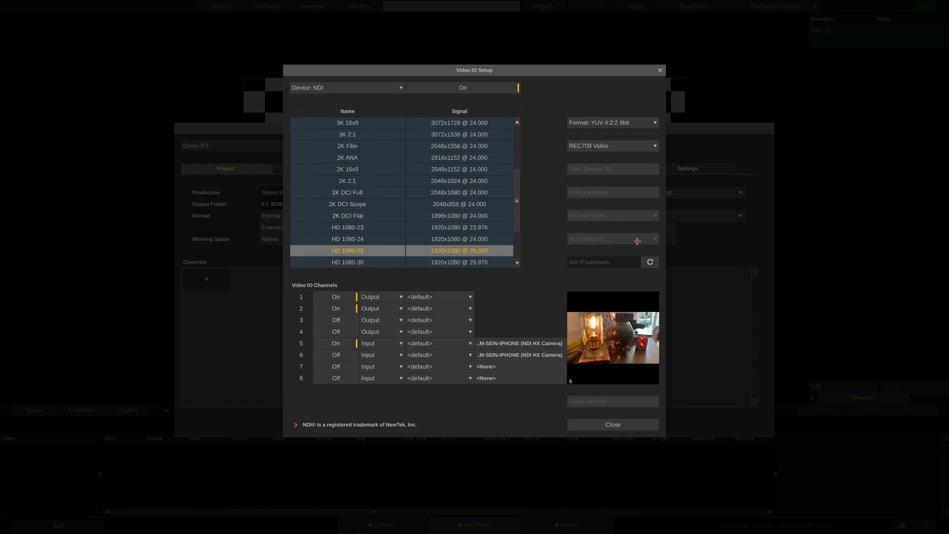
click(377, 89)
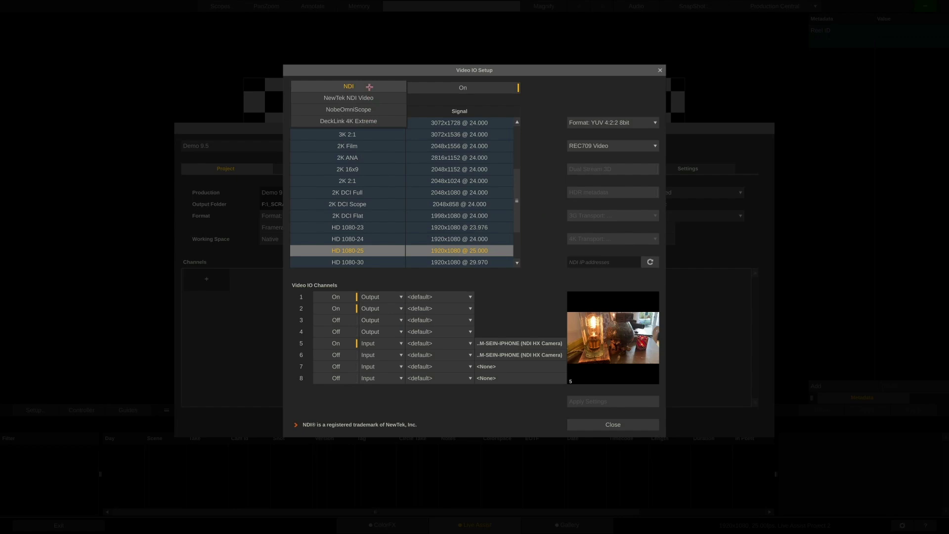
click(364, 88)
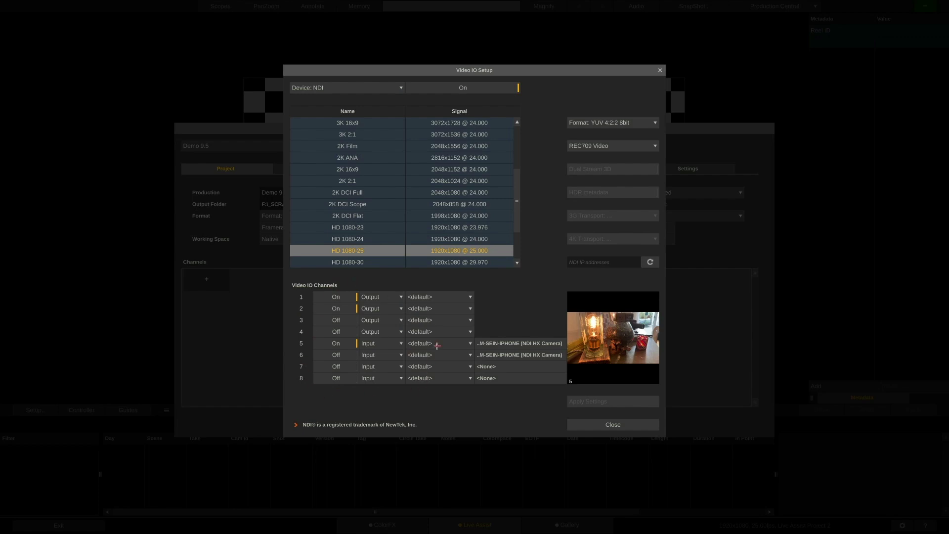
click(378, 87)
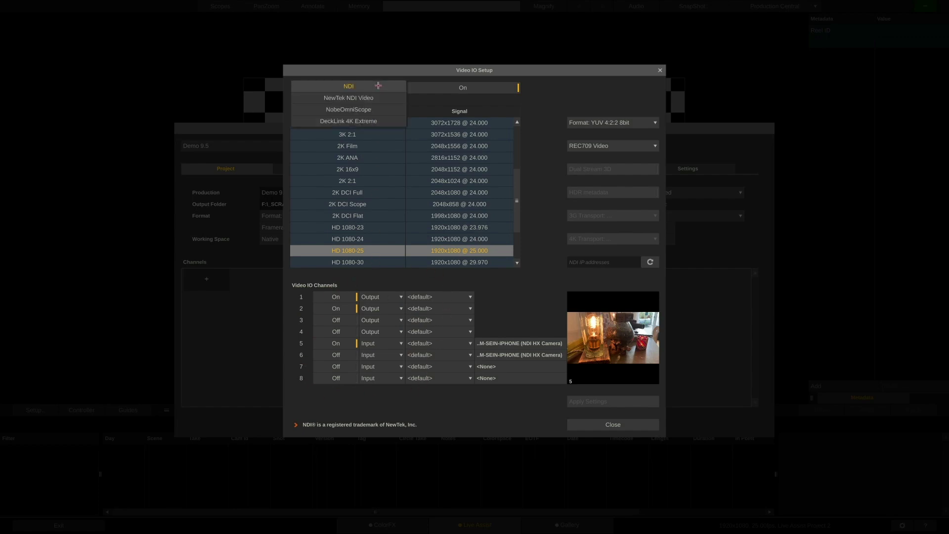
click(371, 121)
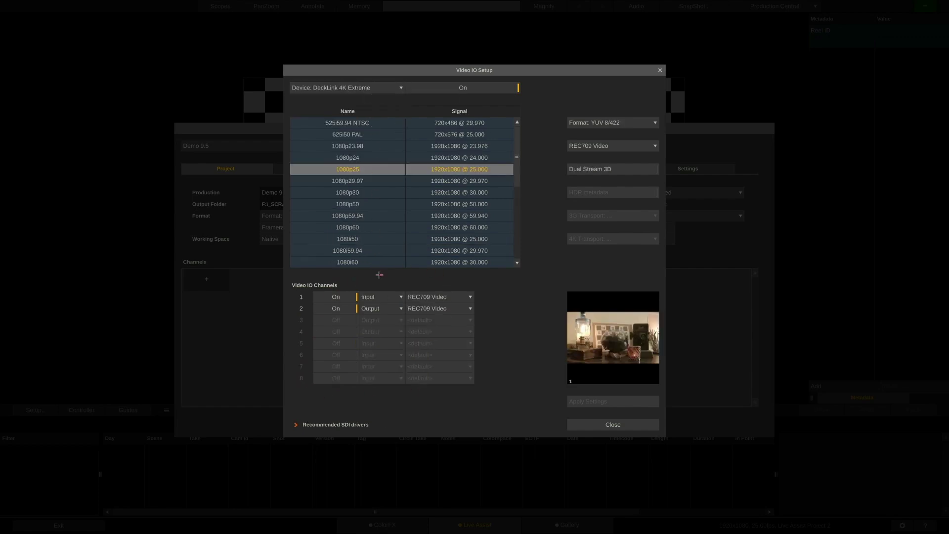
Keep channel 1 as the input and check channel 2's input/output setting.
click(380, 297)
click(380, 296)
click(384, 308)
click(386, 307)
Close Video IO Setup and set the Dual Head monitor's Guides to Off.
click(628, 423)
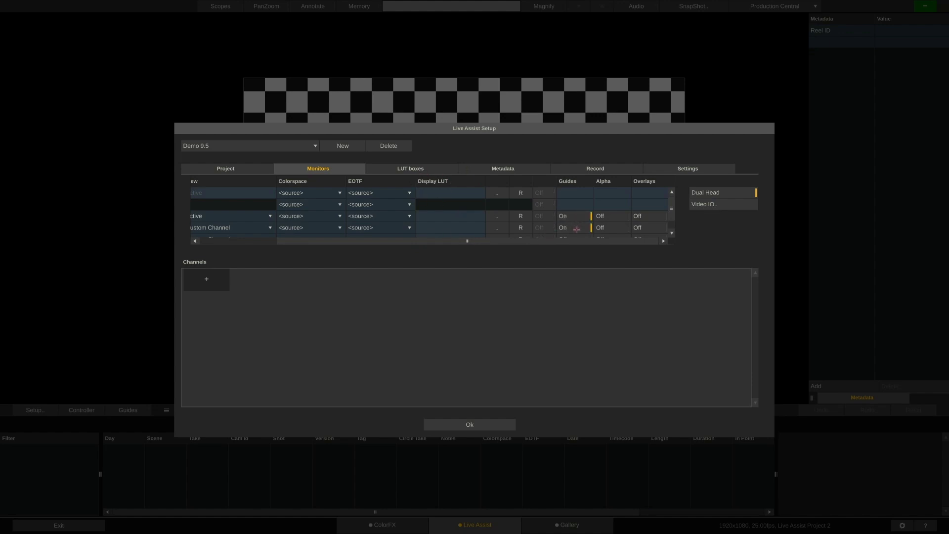
click(579, 216)
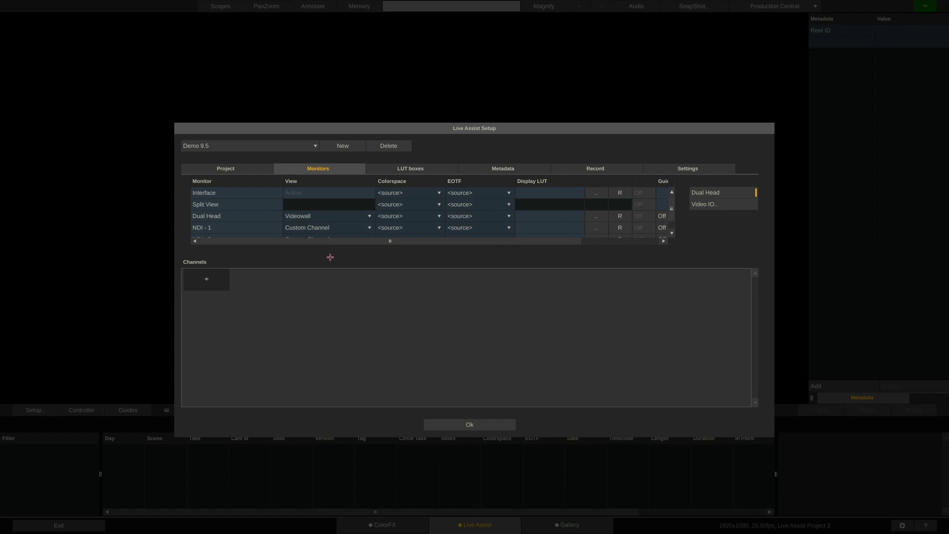
Add channel A from DeckLink 4K Extreme - 1 and channel B from NDI - 5, leaving A's metadata at None.
click(209, 280)
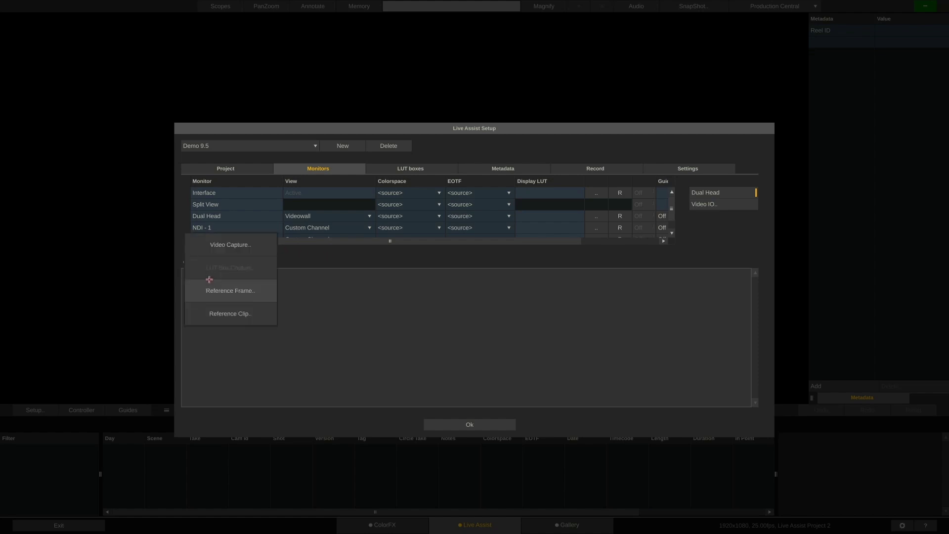
click(244, 246)
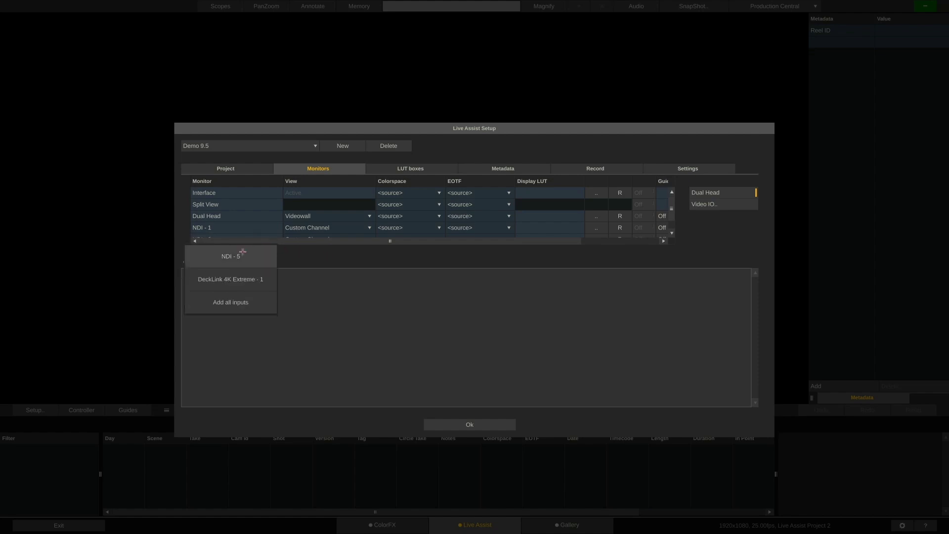
click(238, 280)
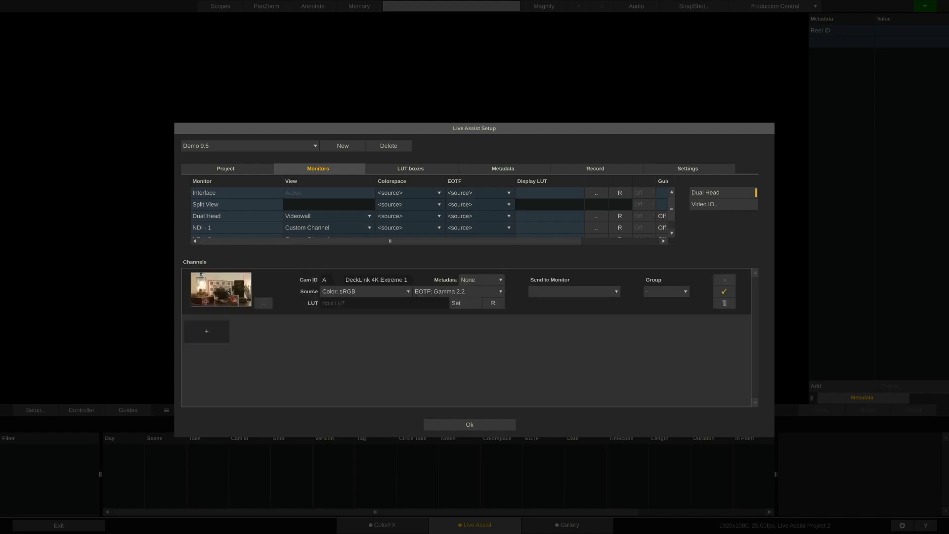
click(207, 334)
click(232, 297)
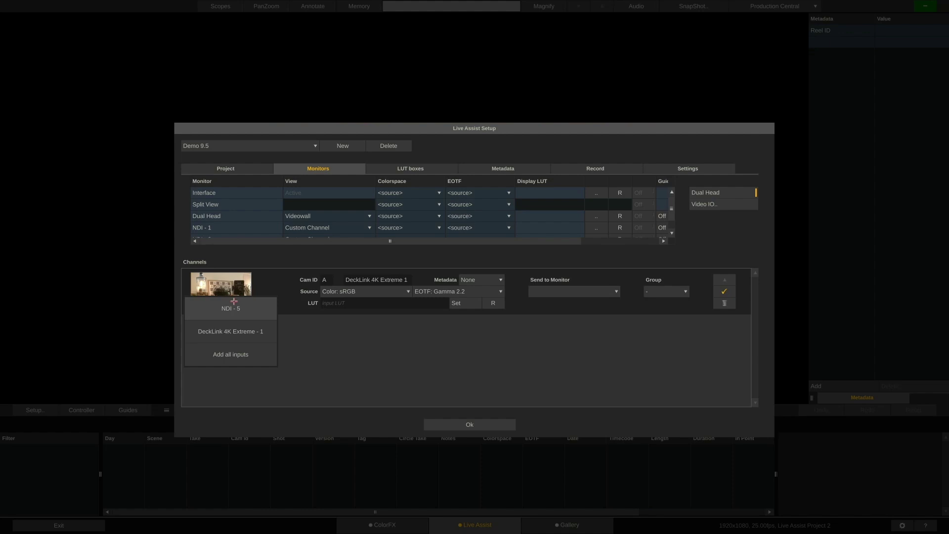
click(225, 308)
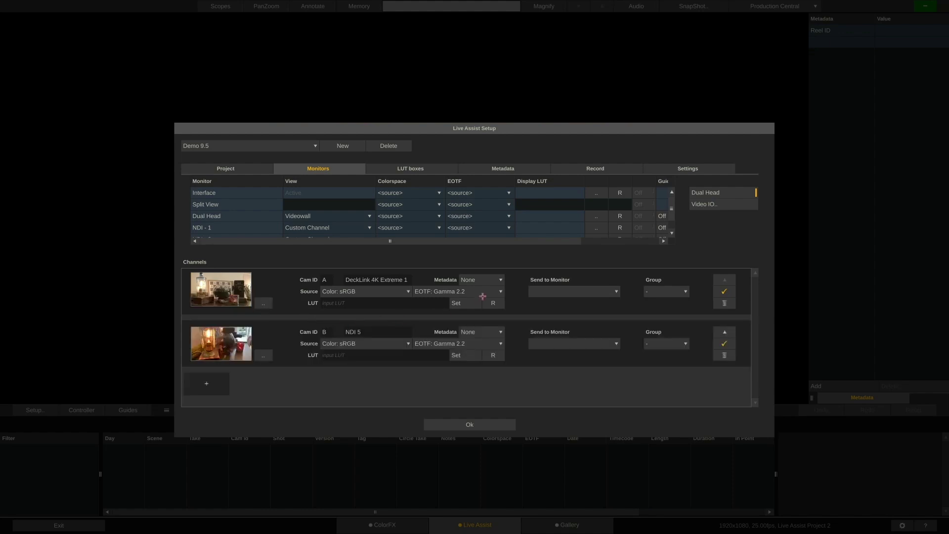
click(496, 280)
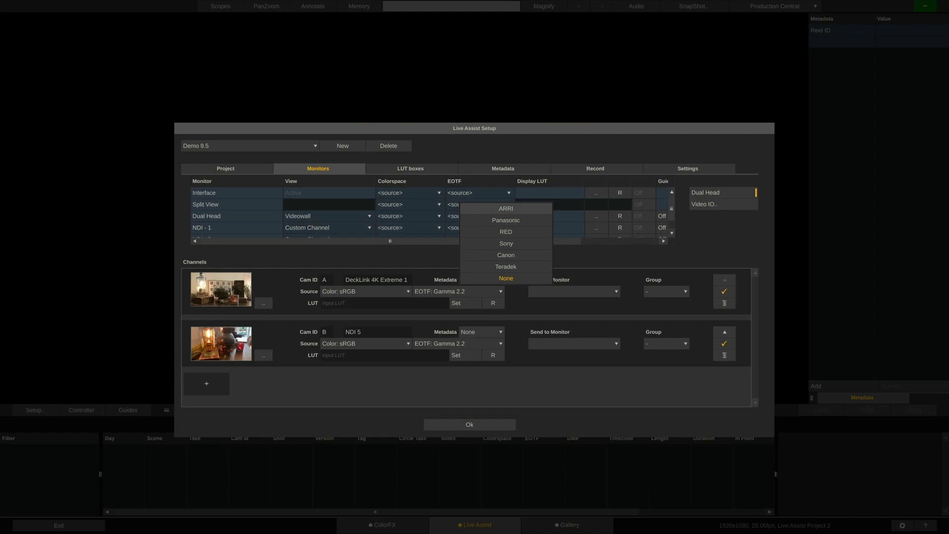
click(473, 278)
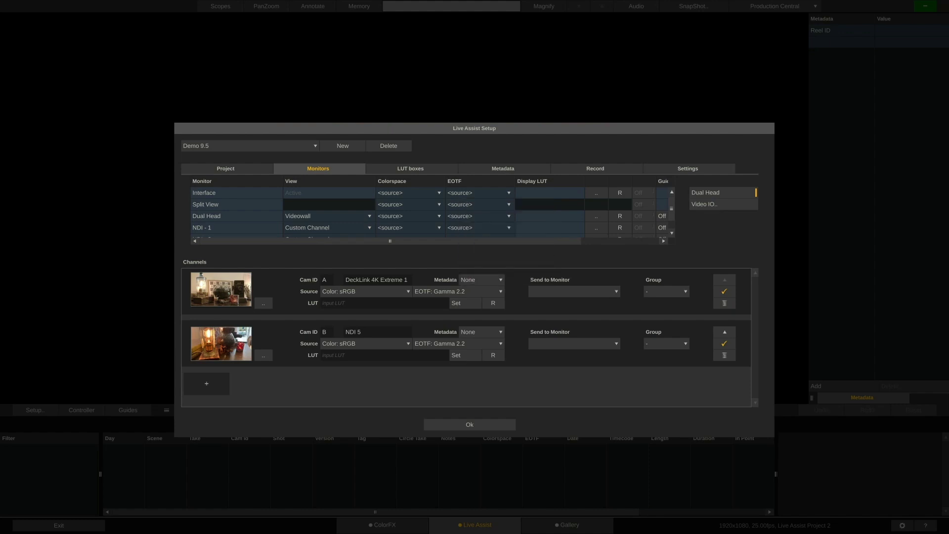
Route Cam A to the NDI - 1 monitor and Cam B to DeckLink 4K Extreme - 2.
click(613, 291)
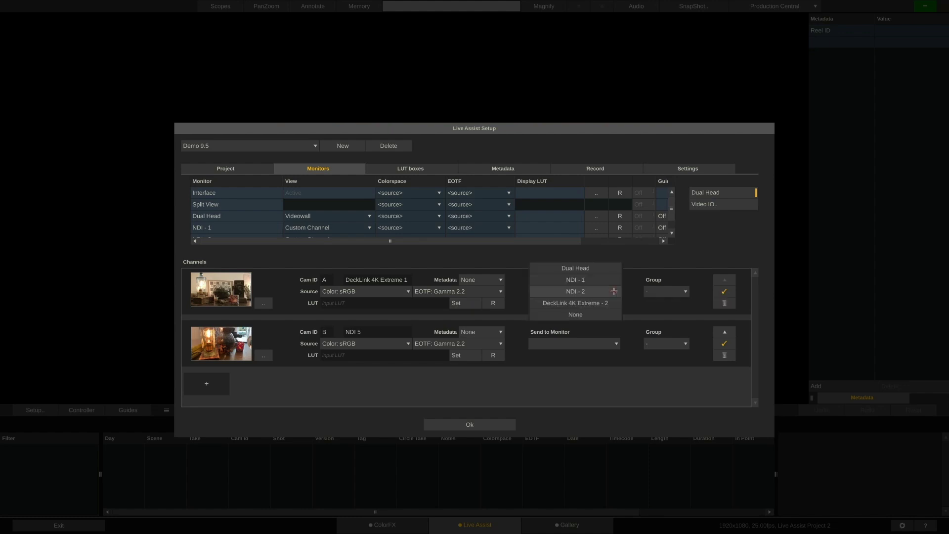
click(581, 280)
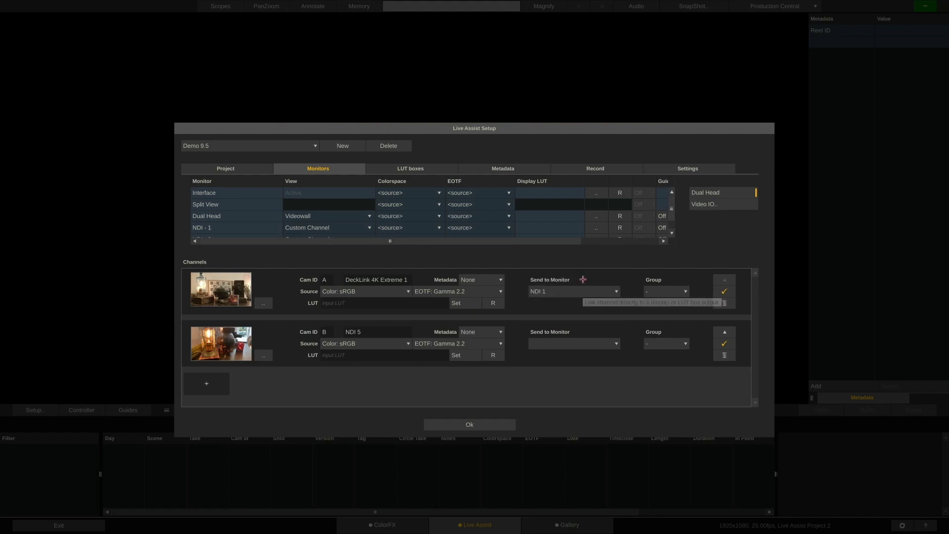
click(568, 341)
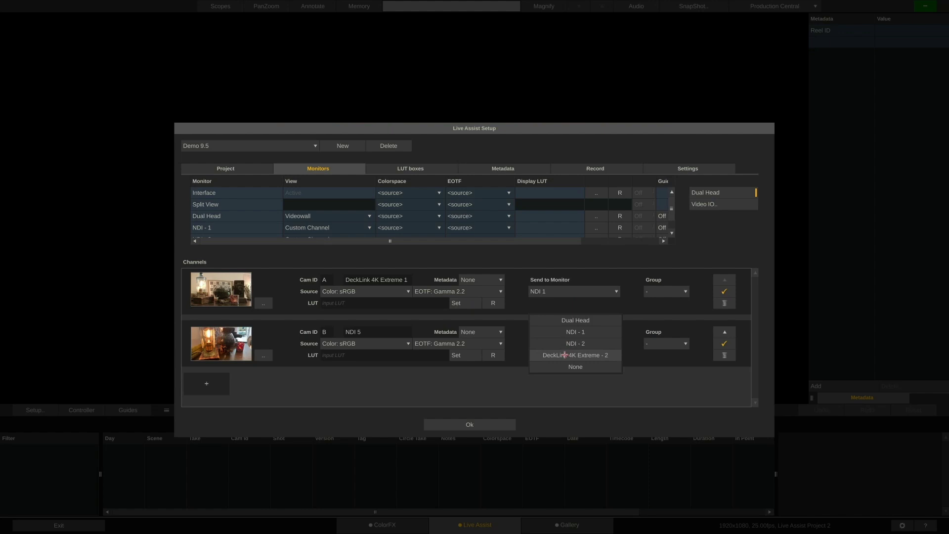
click(583, 356)
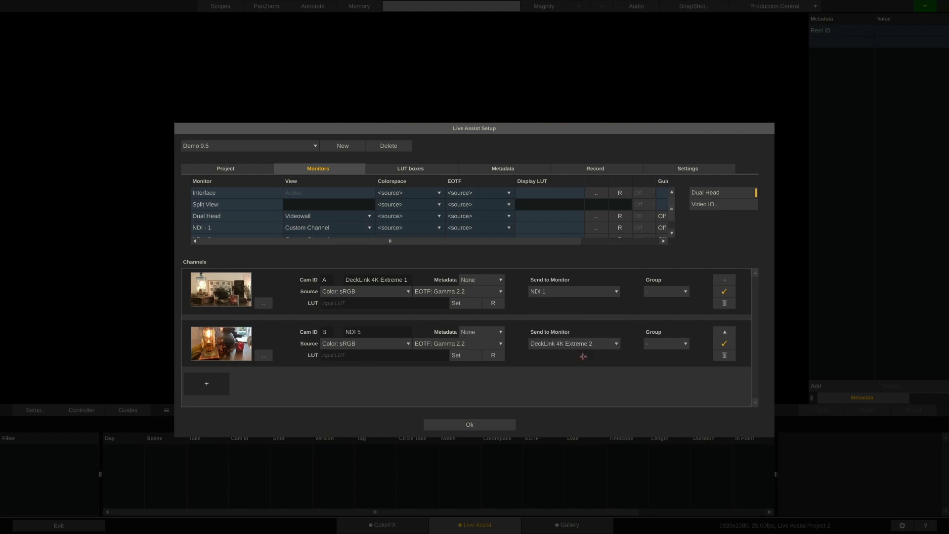
click(603, 291)
click(600, 303)
click(598, 291)
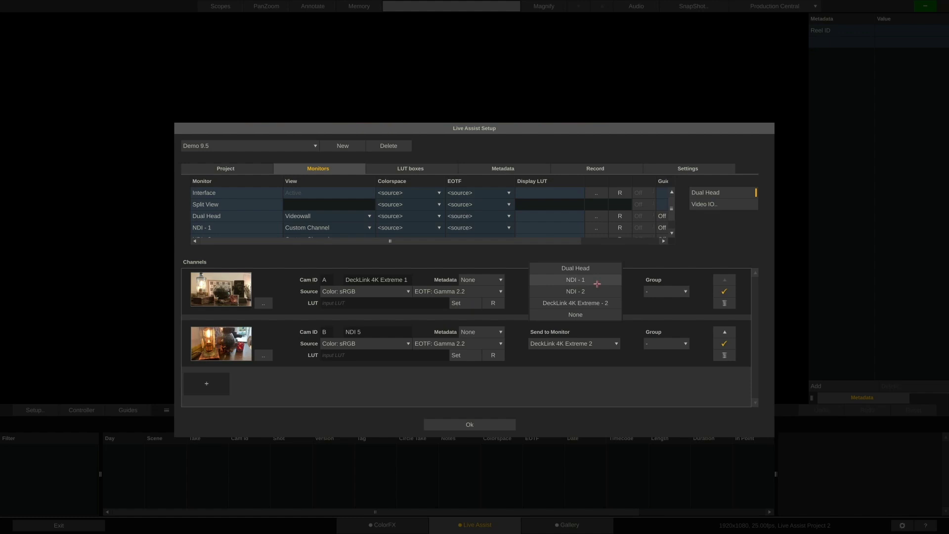
click(597, 280)
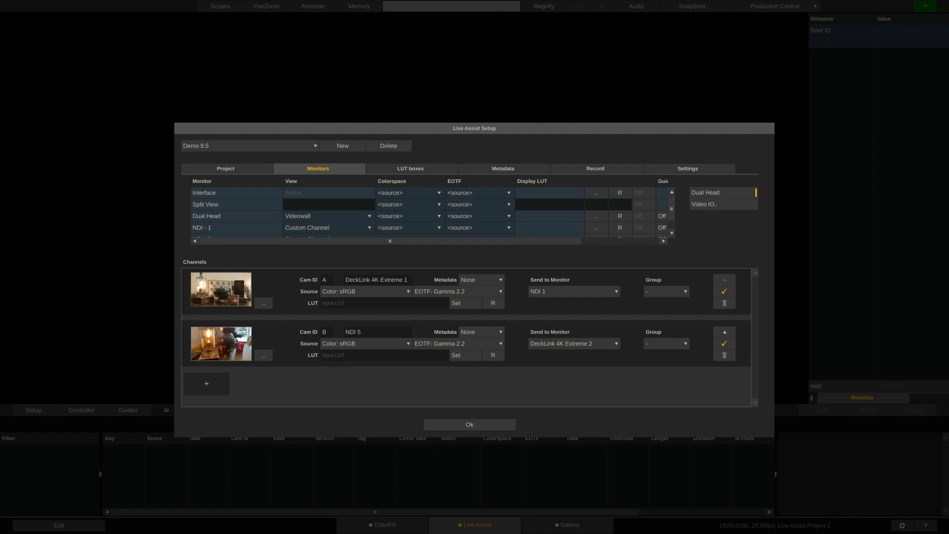
Record in ProRes 422 LT with Auto Increment Take off, then confirm the setup with Ok.
click(622, 169)
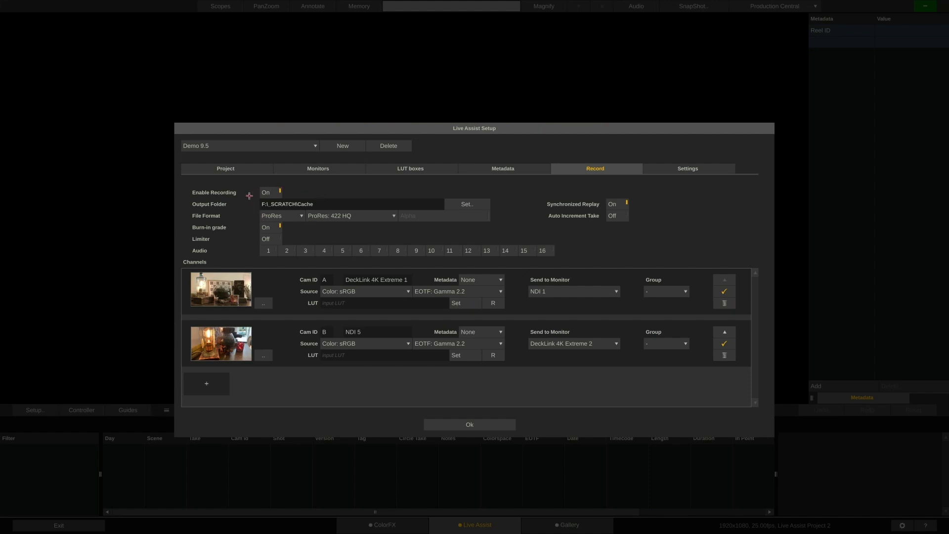
click(298, 216)
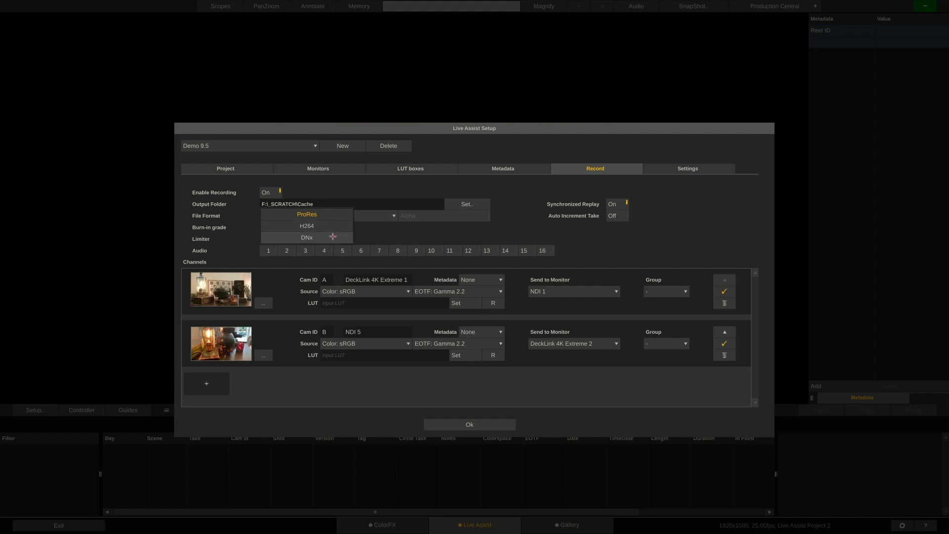
click(333, 213)
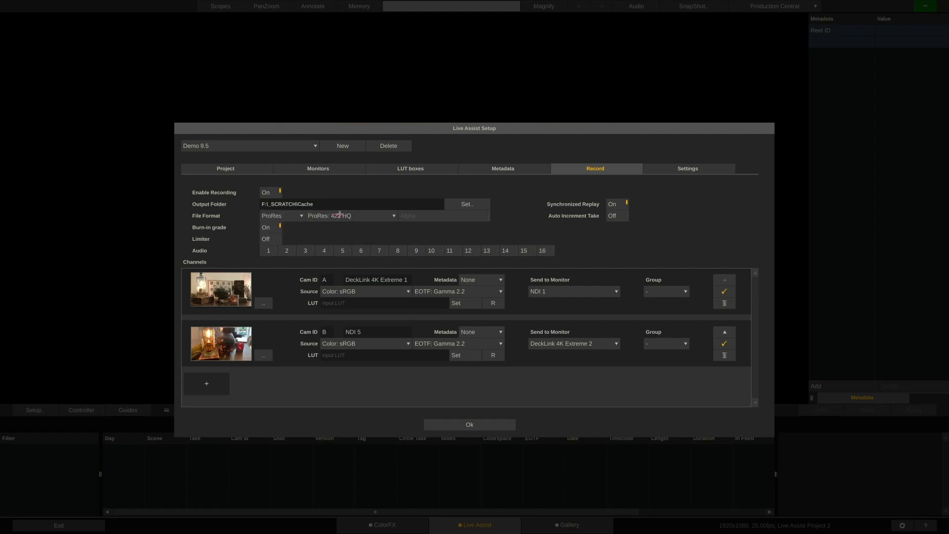
click(363, 218)
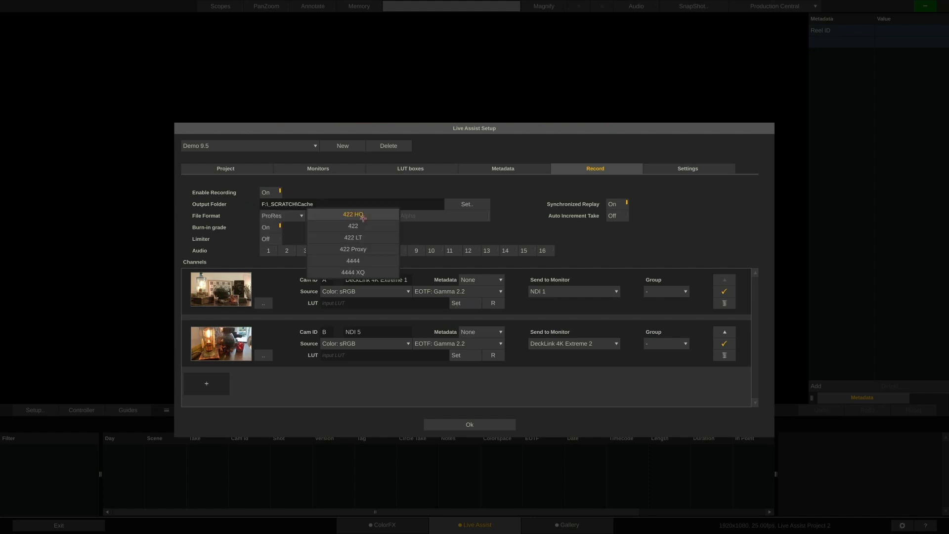
click(370, 260)
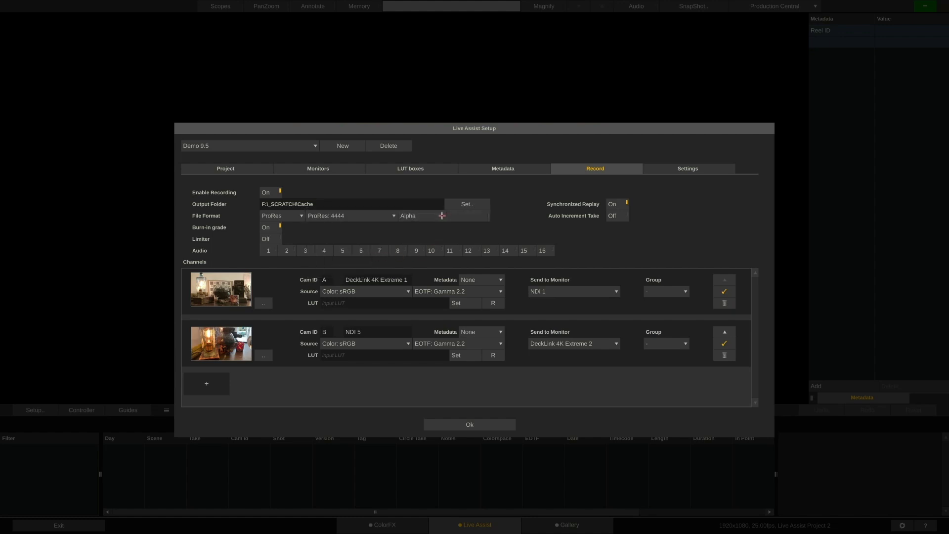
click(378, 215)
click(354, 191)
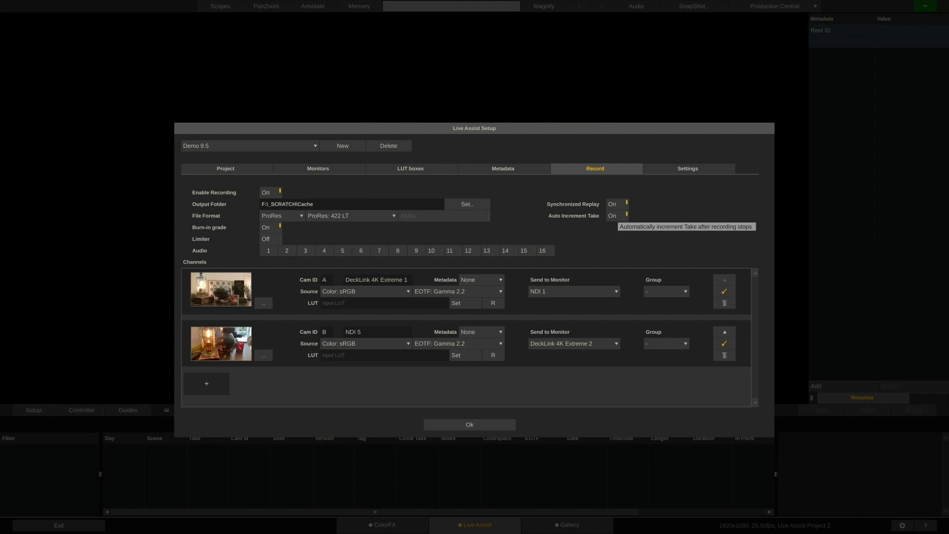
click(622, 218)
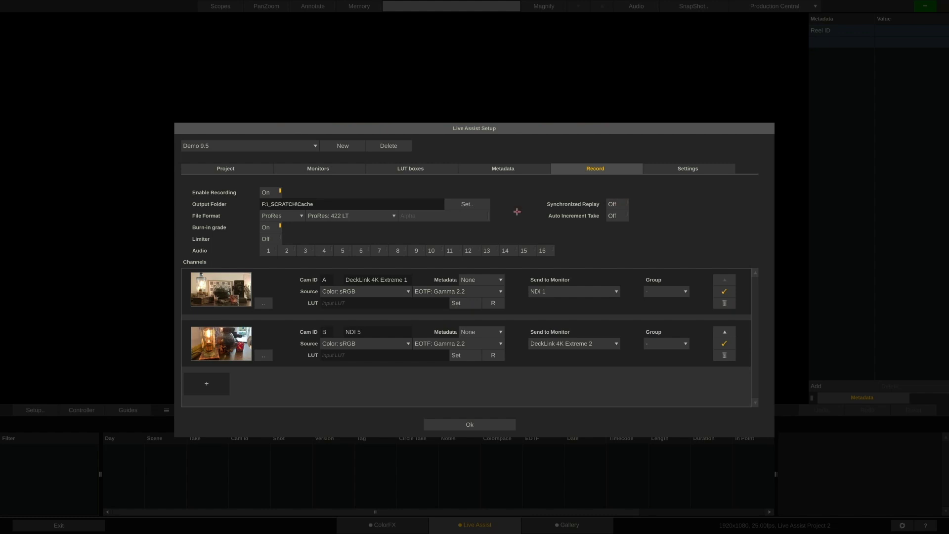
click(470, 424)
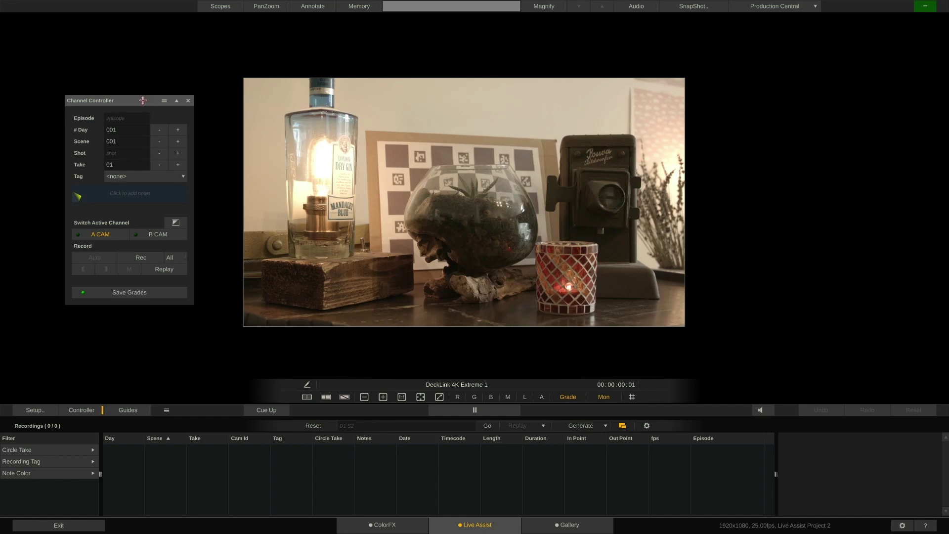
Preview B CAM, return to A CAM as active, and toggle between ColorFX and Live Assist.
mouse_move(143, 101)
mouse_down()
mouse_move(150, 108)
mouse_move(130, 102)
mouse_up()
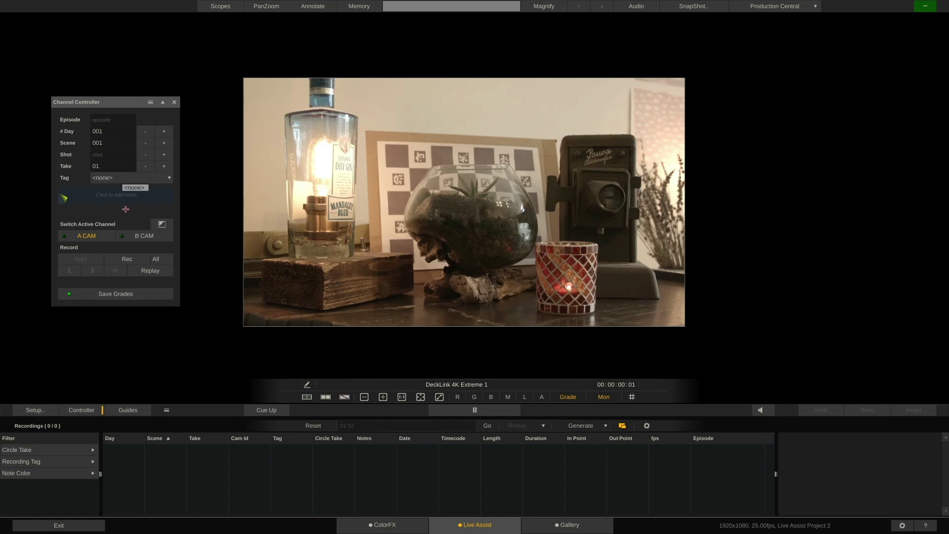
click(144, 236)
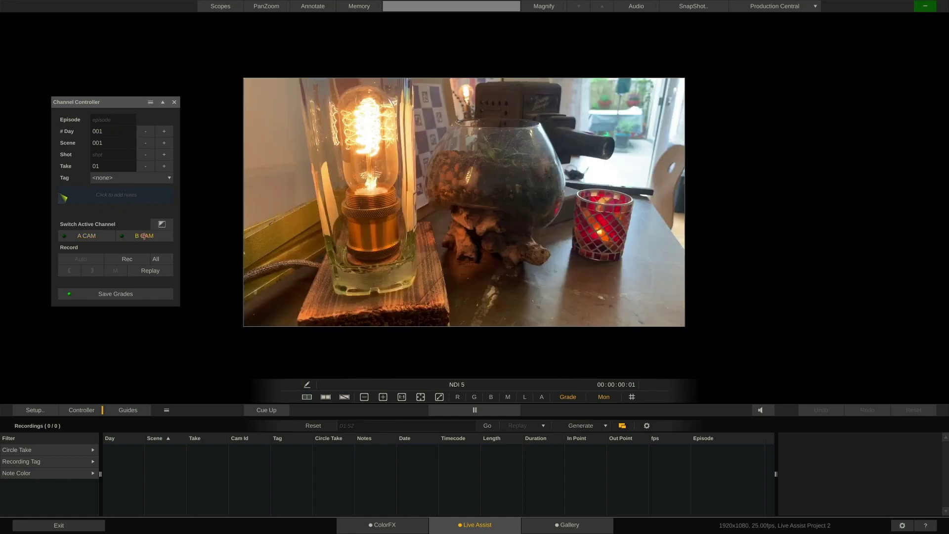
click(91, 236)
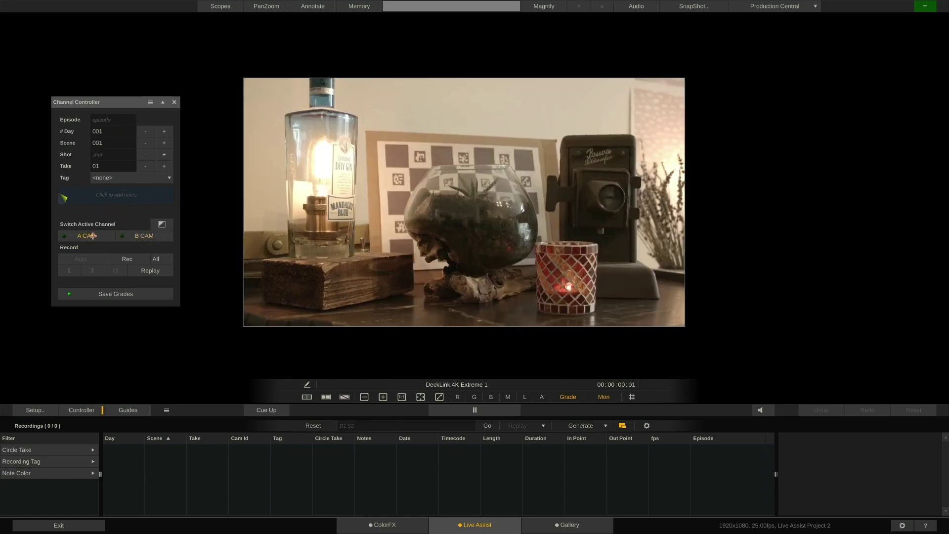
click(379, 524)
click(379, 524)
Turn on the framing guides overlay, keeping letterbox blanking on.
click(82, 410)
click(83, 411)
click(133, 410)
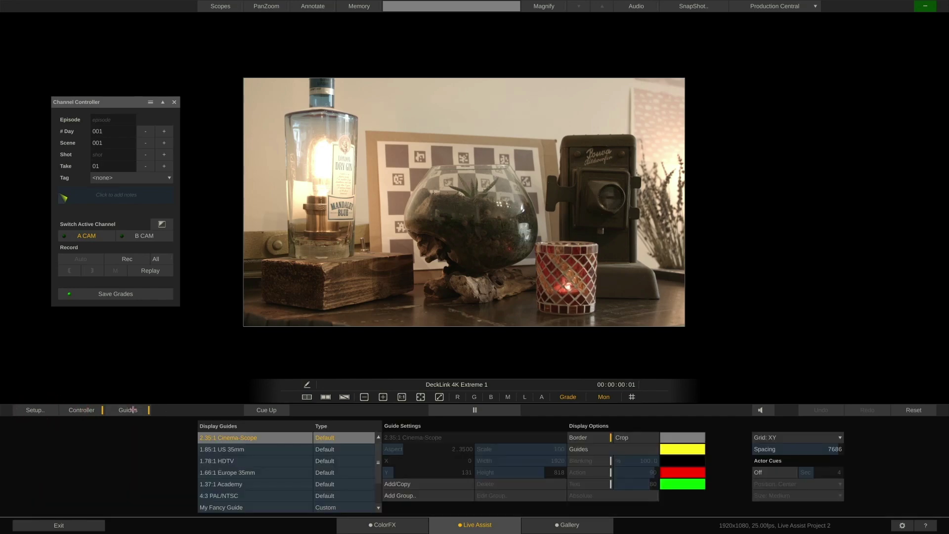
click(584, 449)
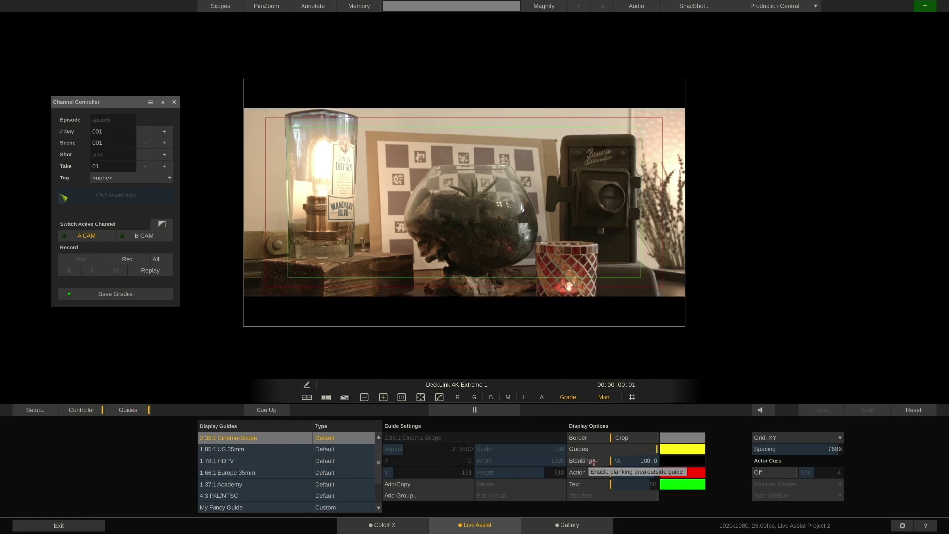
click(594, 462)
click(594, 462)
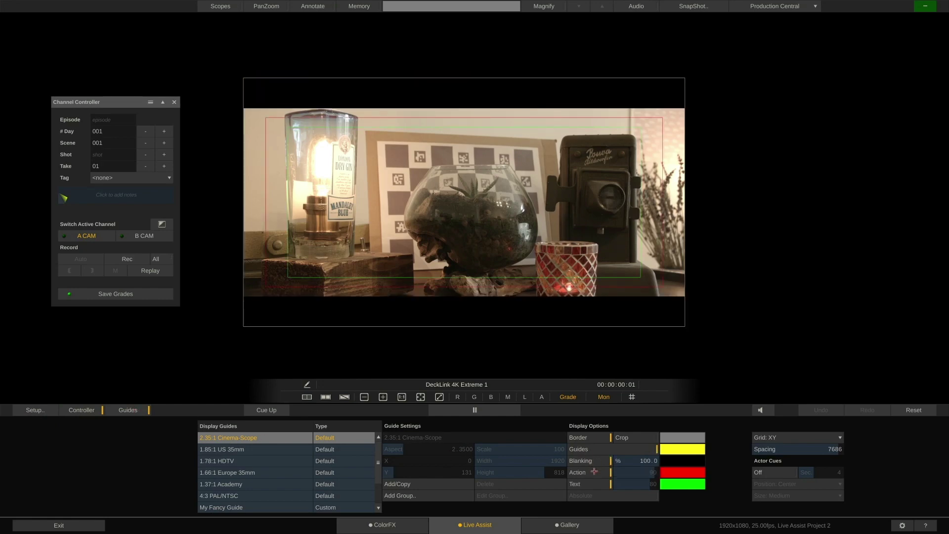
Set monitor Guides On for Videowall and Off for Custom Channel, then show an A/B wipe.
click(44, 409)
click(317, 169)
scroll(494, 217, right, 2)
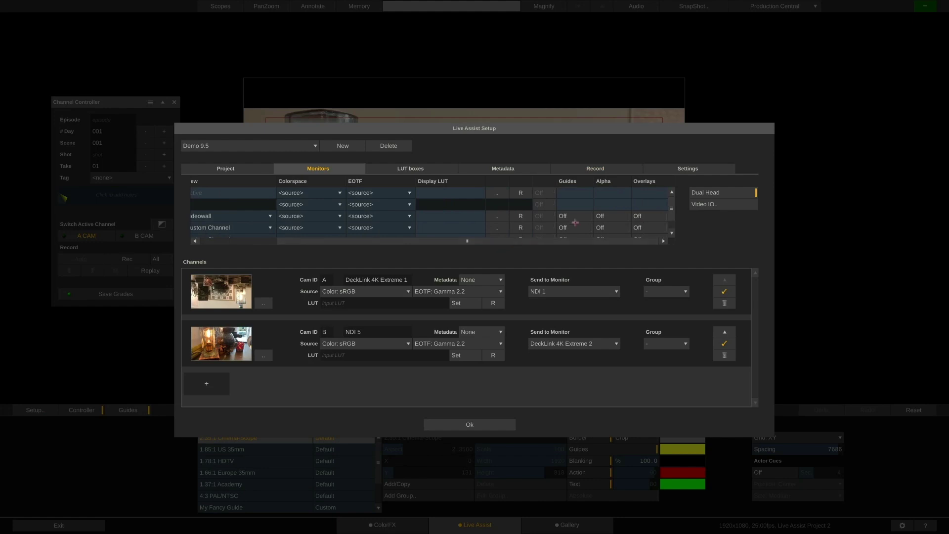
click(581, 216)
click(580, 227)
click(469, 424)
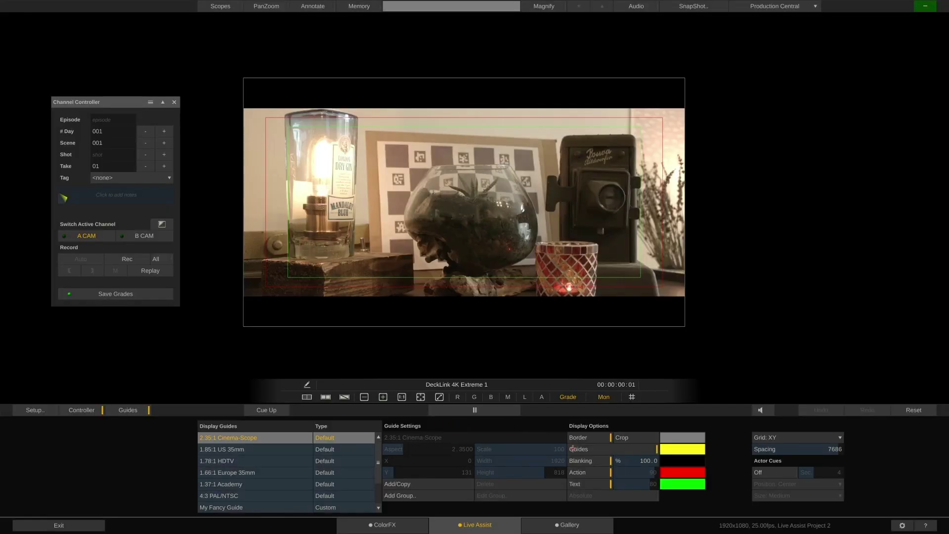
click(127, 409)
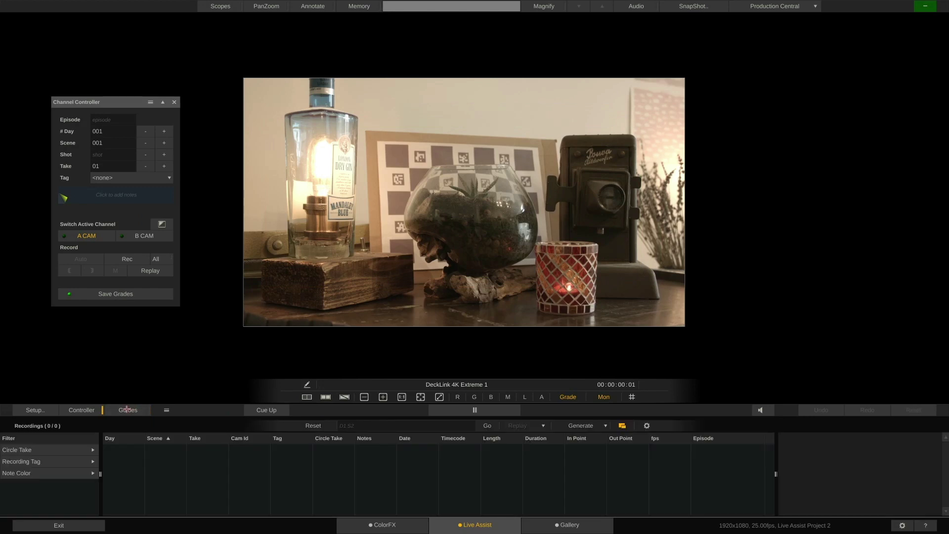
click(344, 398)
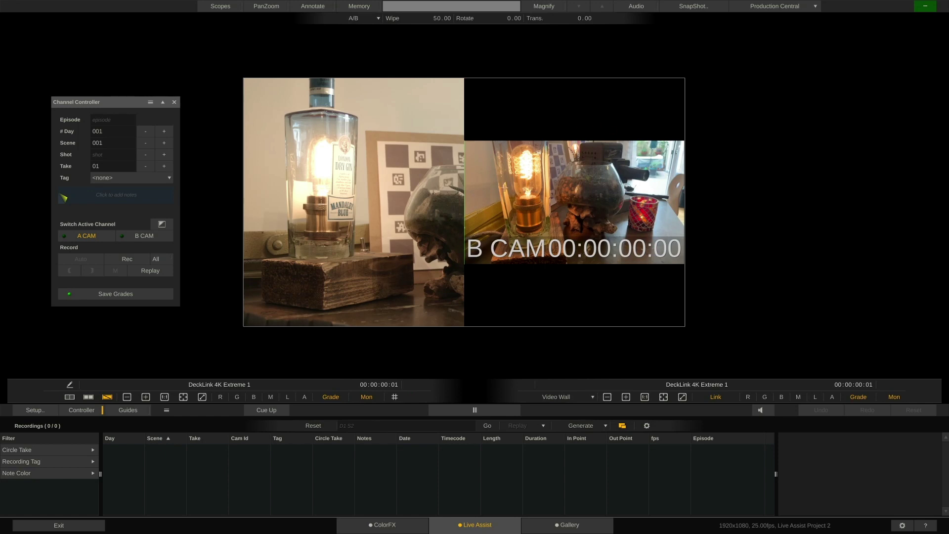
Put B CAM in the second viewer and reposition the wipe split.
click(568, 396)
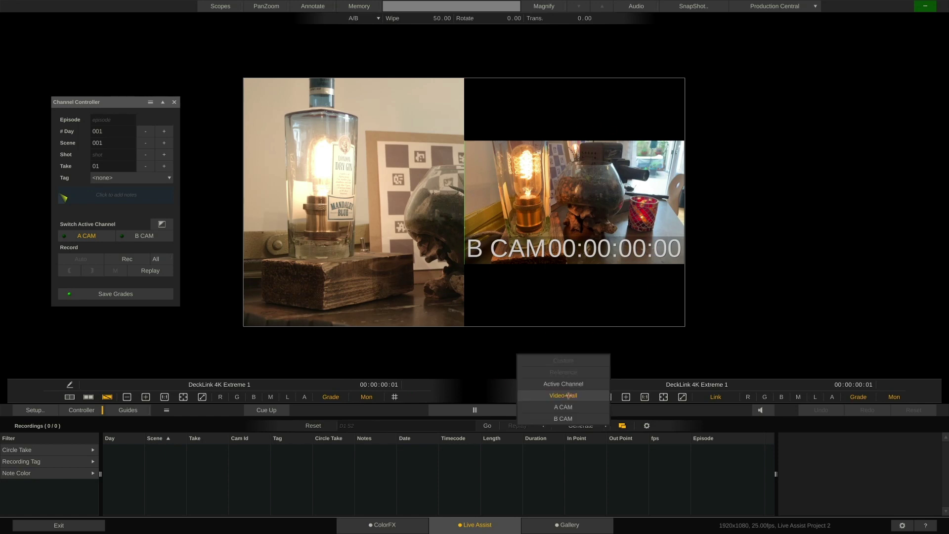
click(563, 418)
drag(462, 203, 281, 301)
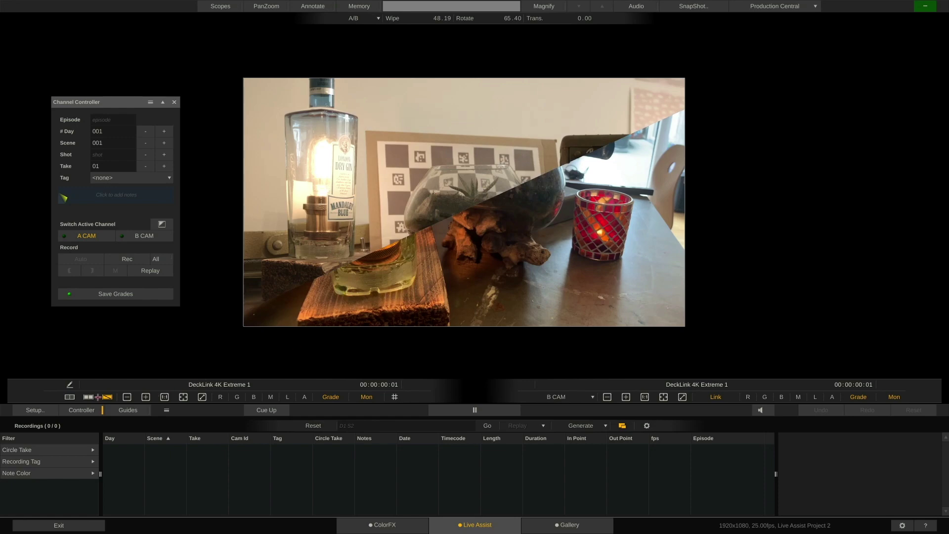
Try dual view, then display A CAM and B CAM as a video wall and pan it.
click(88, 397)
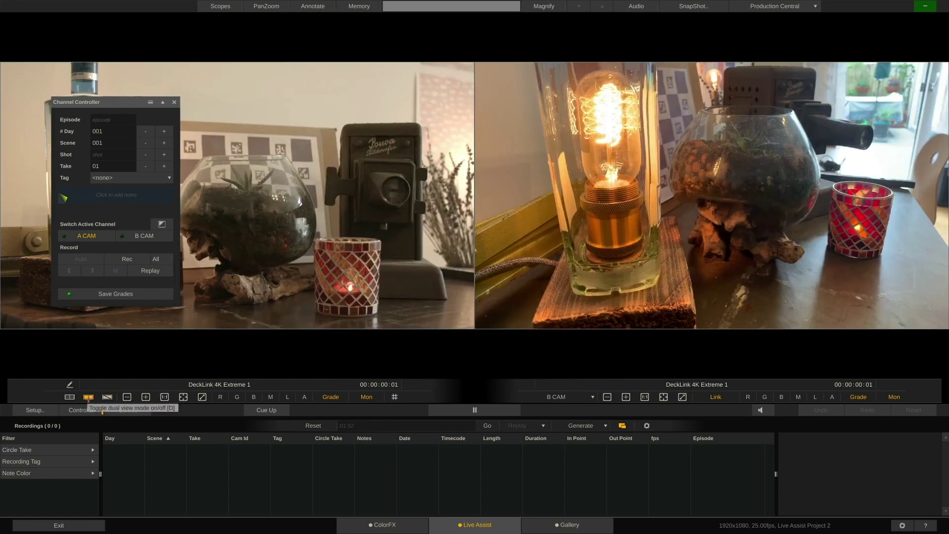
click(88, 398)
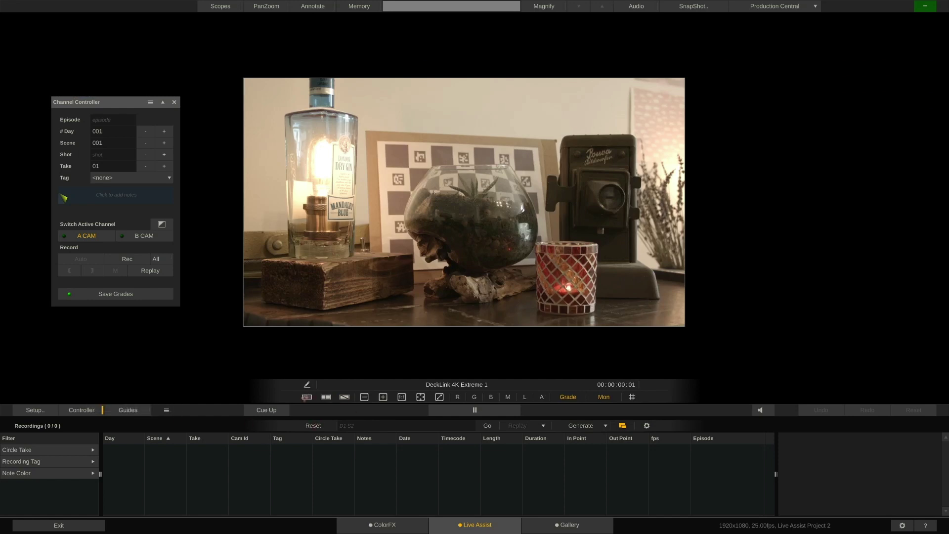
click(306, 398)
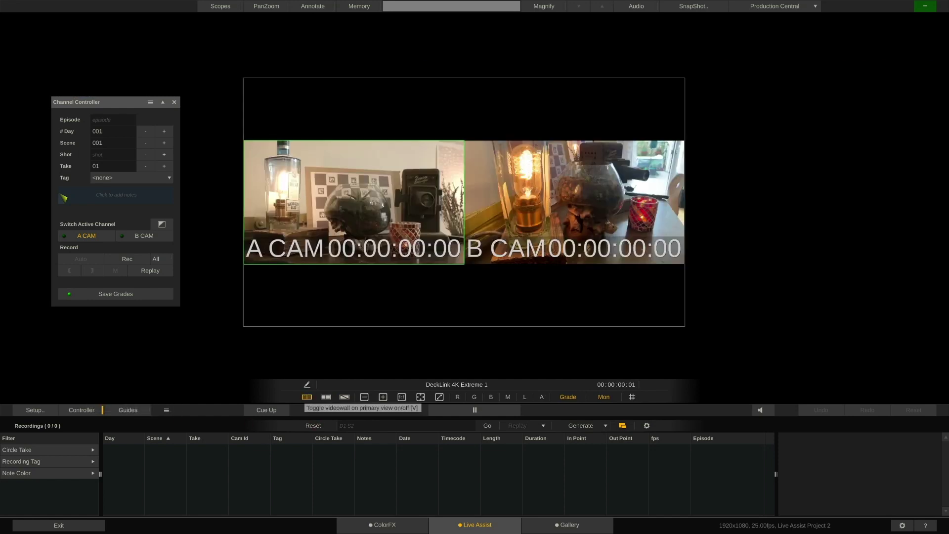
scroll(417, 292, up, 3)
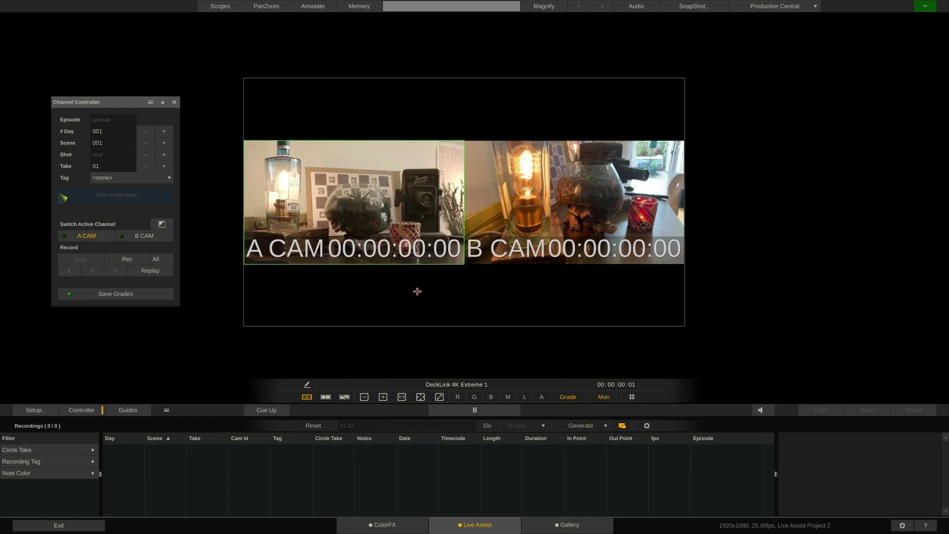
scroll(437, 68, down, 3)
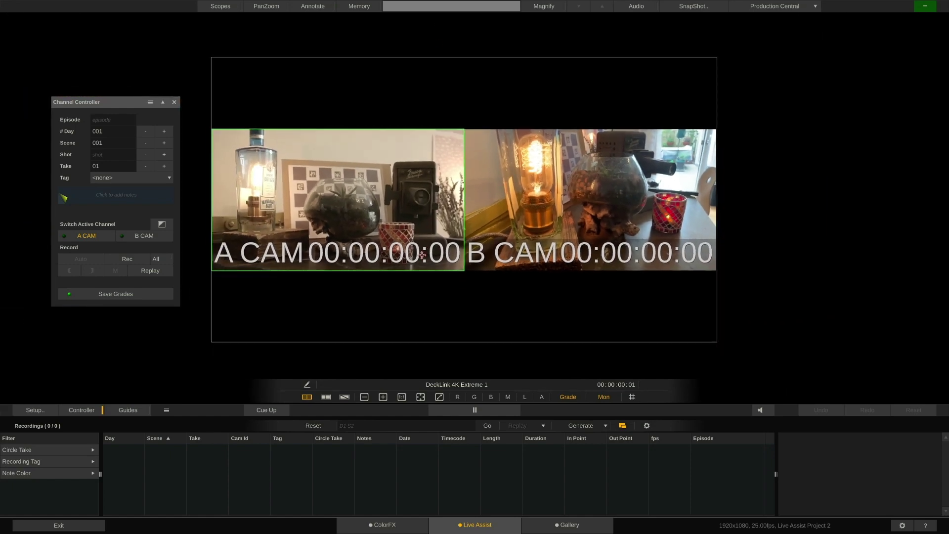
scroll(425, 171, up, 2)
scroll(399, 188, down, 4)
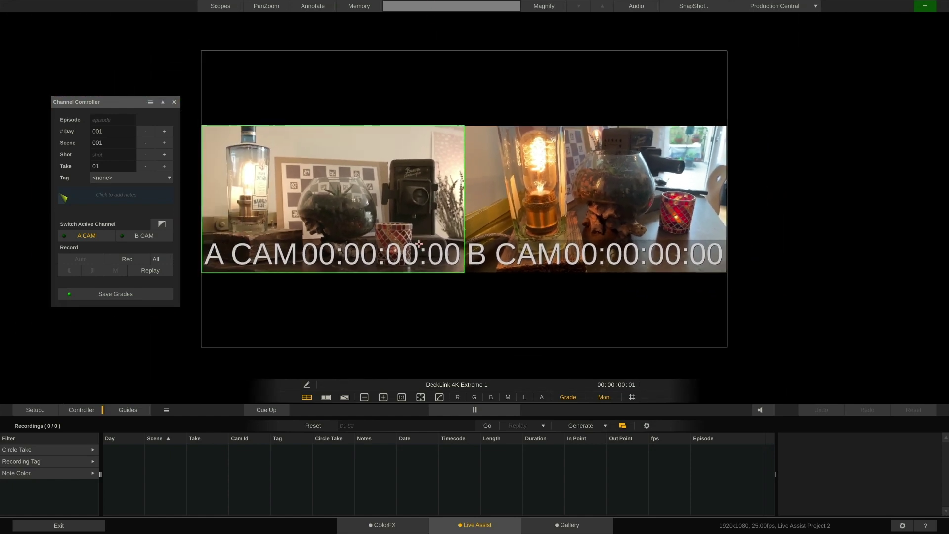
mouse_move(399, 188)
mouse_down()
mouse_move(458, 251)
mouse_move(469, 148)
mouse_move(585, 226)
mouse_move(496, 218)
mouse_move(520, 173)
mouse_move(431, 193)
mouse_move(408, 181)
mouse_up()
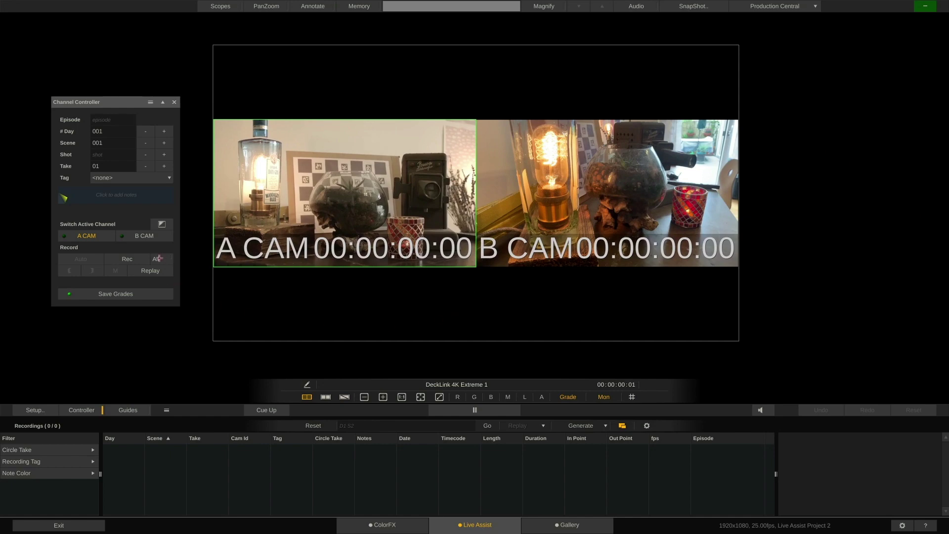
Arm all cameras and record a take, producing scene 001 take 01 clips for A and B.
click(158, 260)
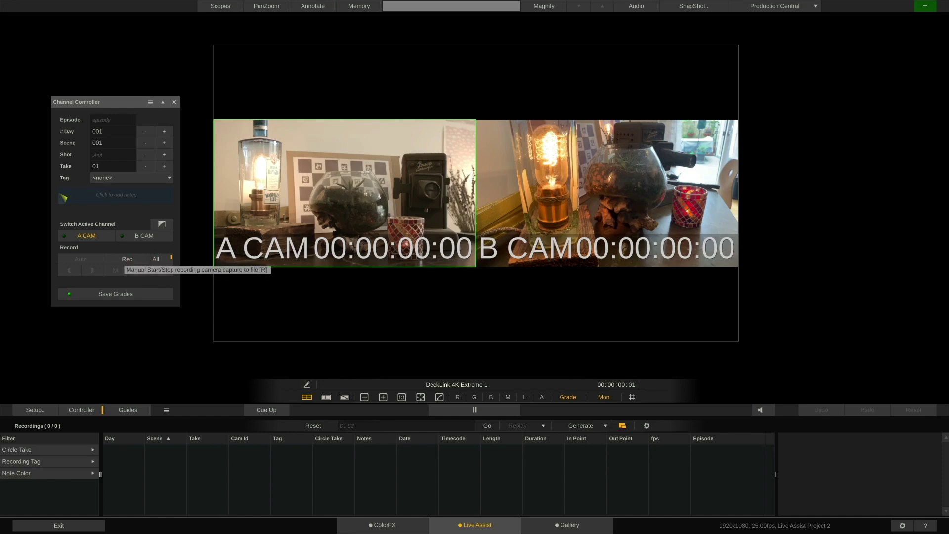
click(125, 259)
click(126, 259)
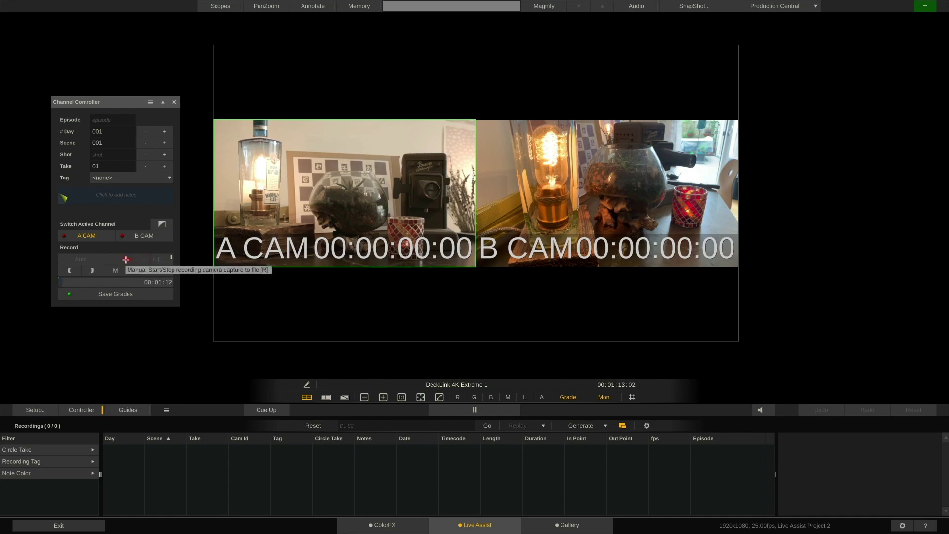
click(126, 259)
click(125, 259)
click(126, 259)
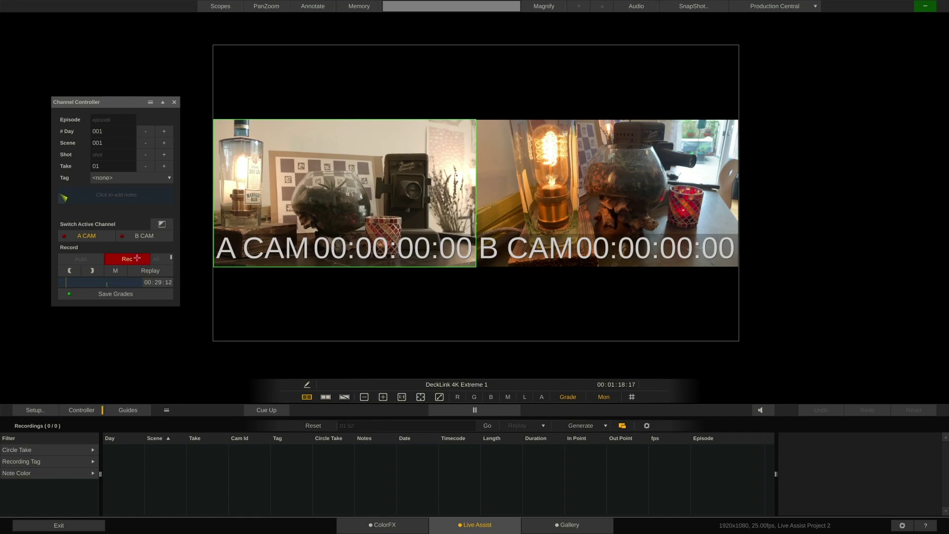
click(137, 258)
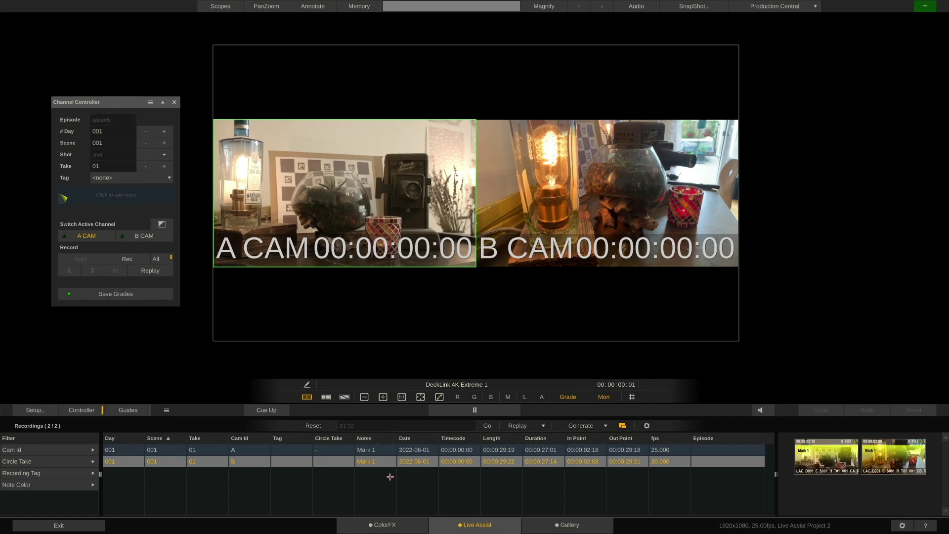
click(370, 450)
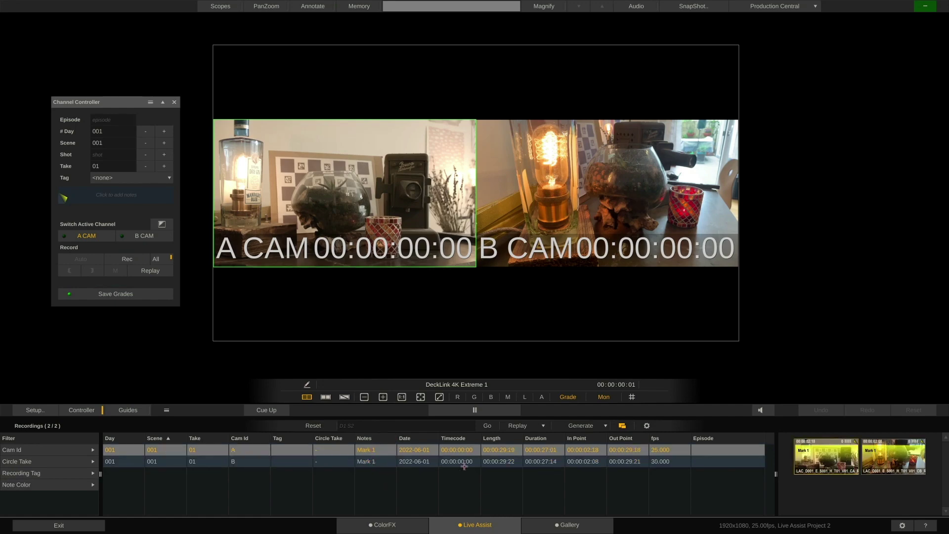
click(518, 425)
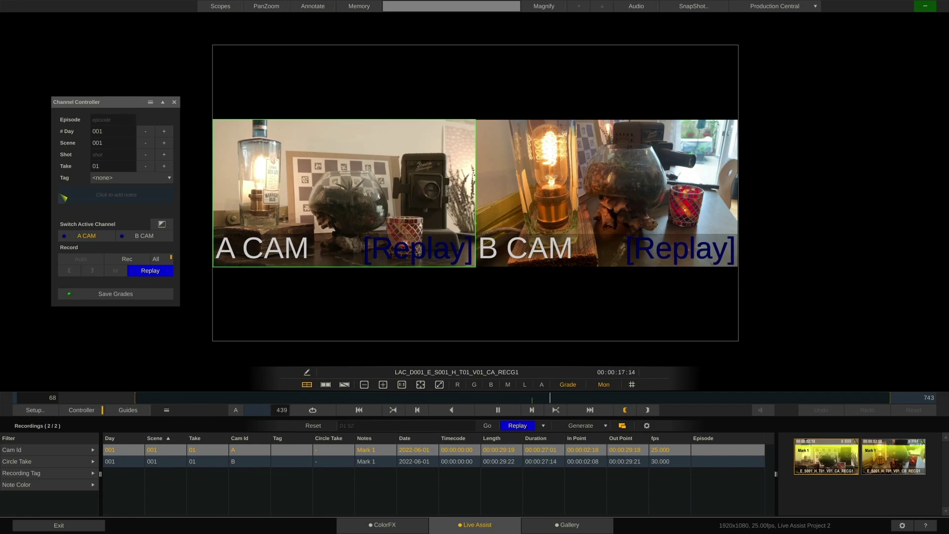
key(space)
ctrl+click(322, 409)
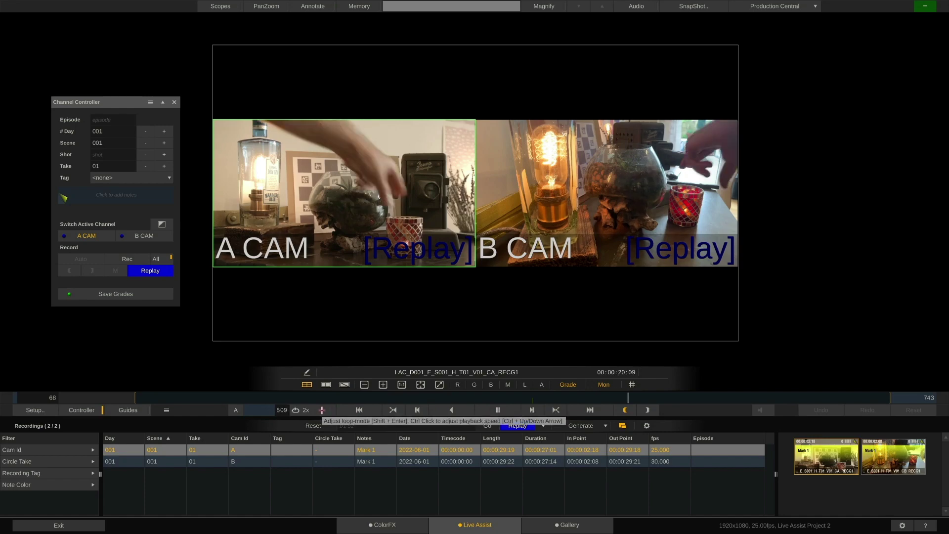
ctrl+click(322, 410)
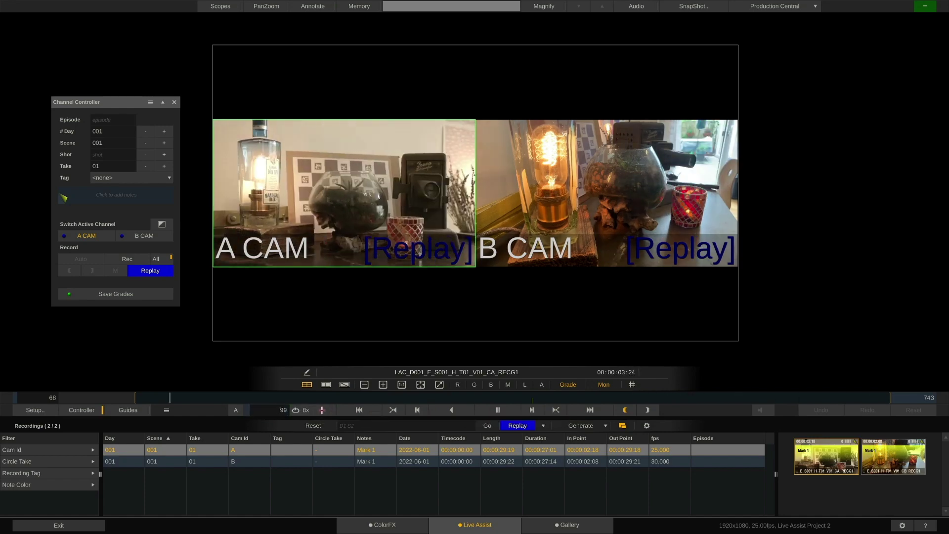
ctrl+click(322, 410)
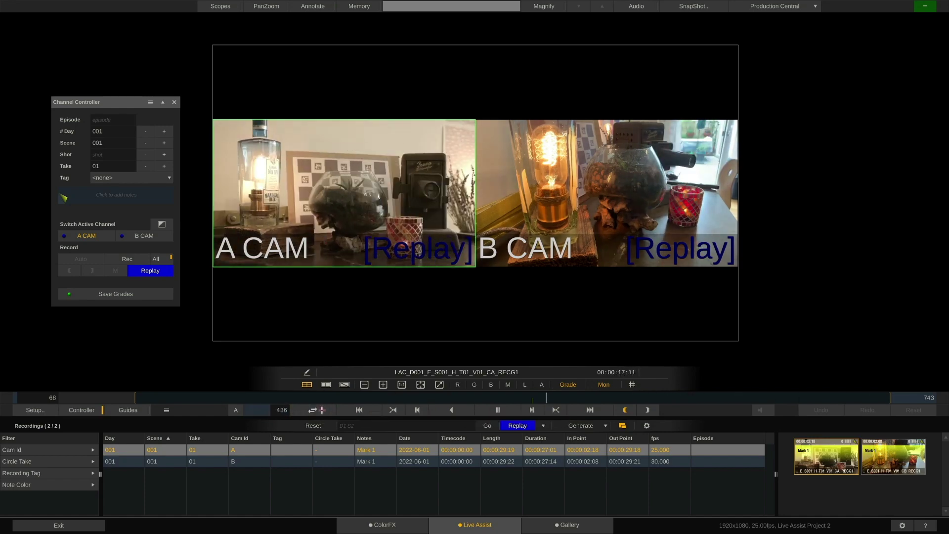
ctrl+click(322, 409)
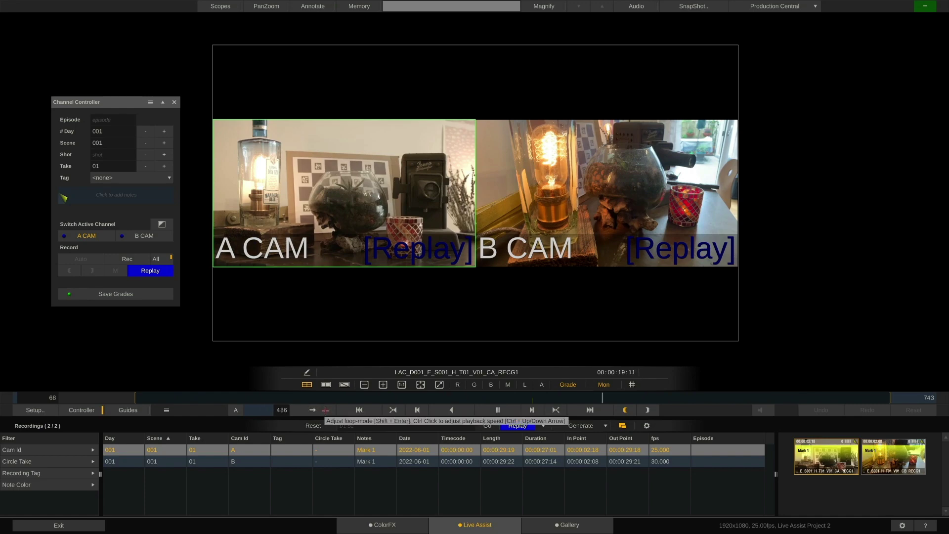
click(325, 409)
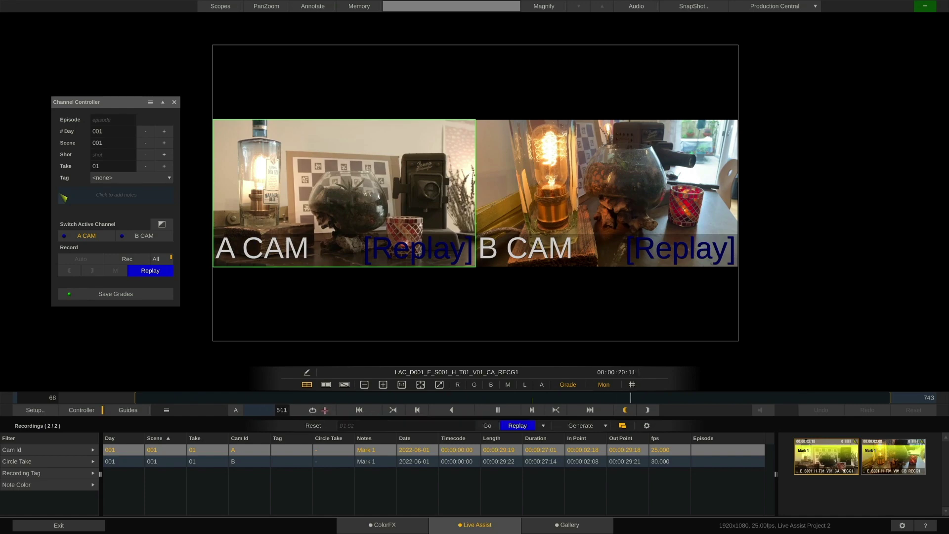
click(514, 424)
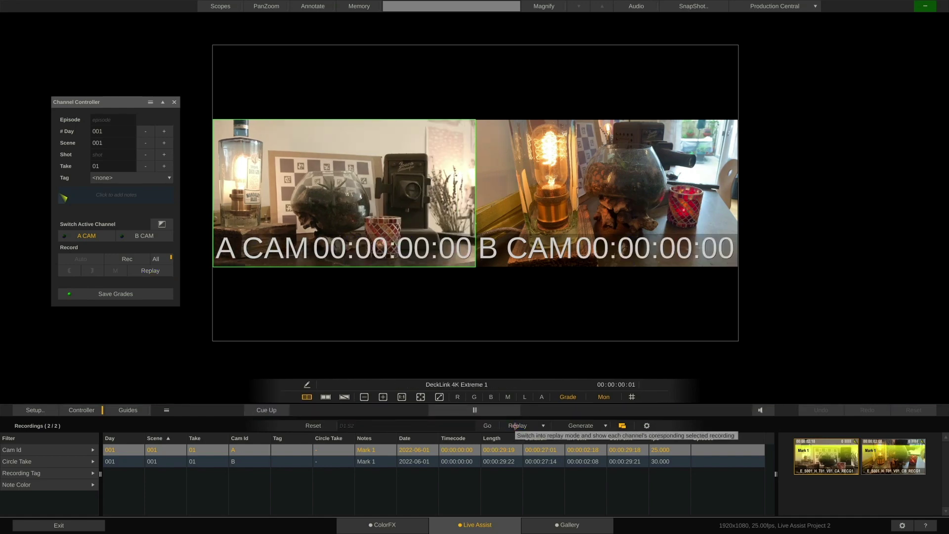
Show the recording in a side reference viewer and collapse the Channel Controller.
click(544, 425)
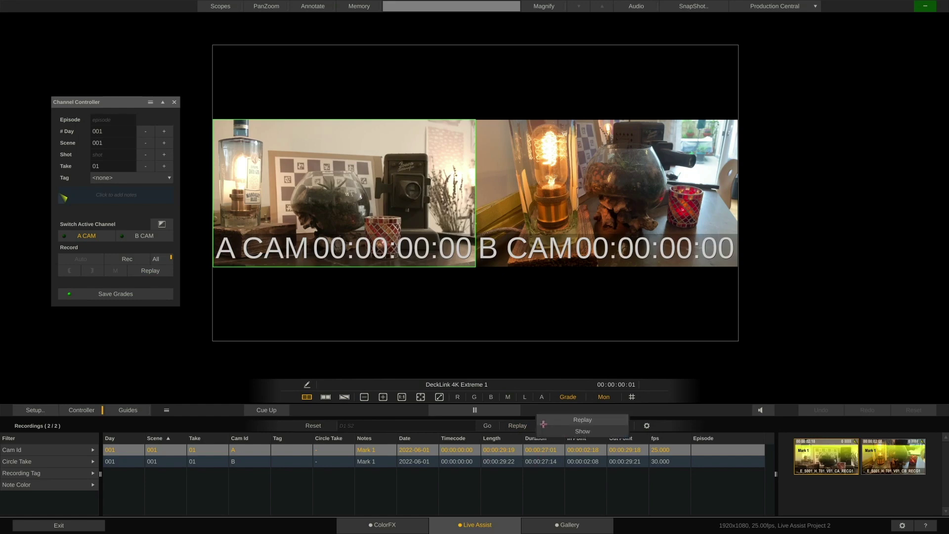
click(582, 431)
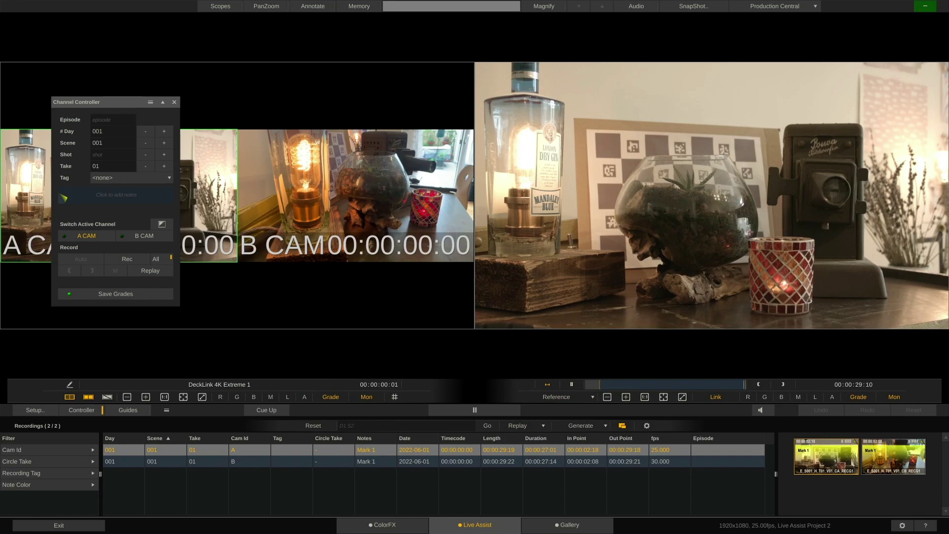
click(163, 102)
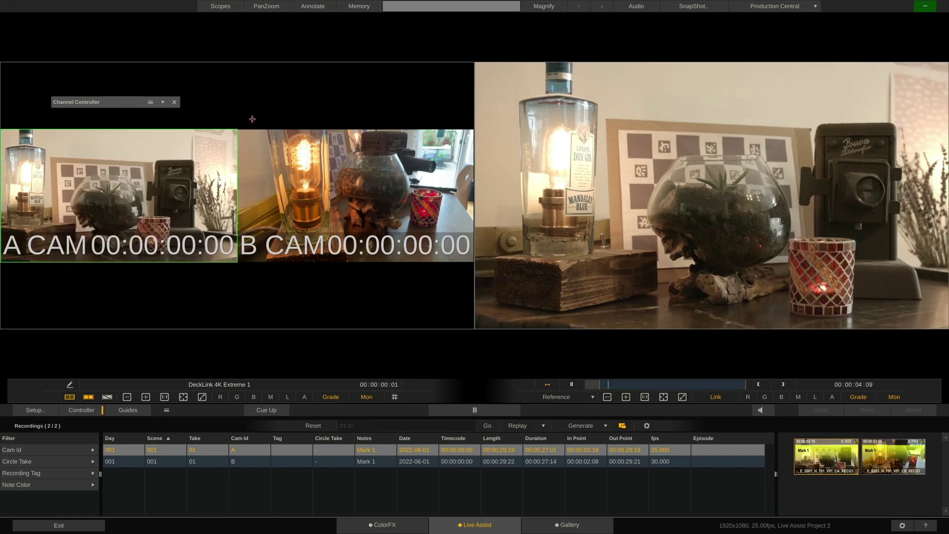
Scrub the reference viewer's timeline ahead through the recording.
click(656, 387)
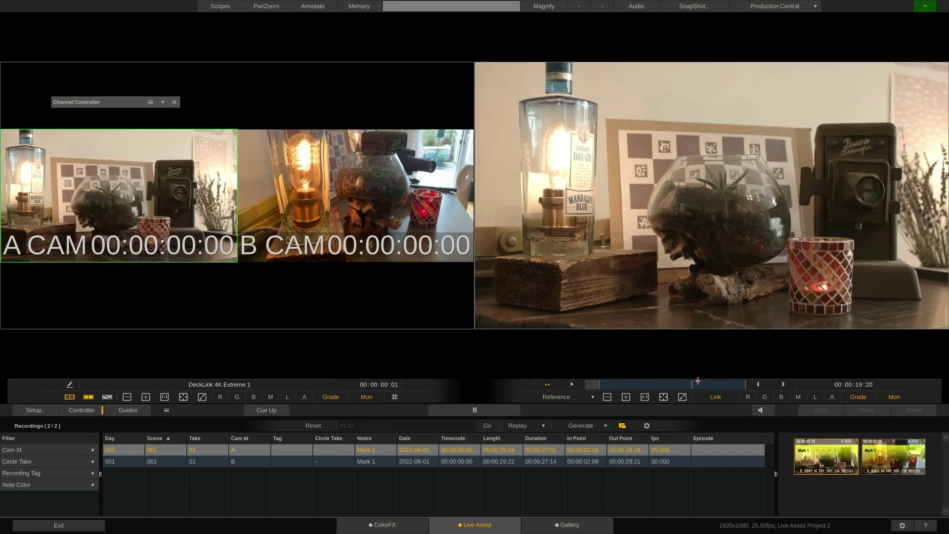
drag(656, 387, 679, 385)
click(556, 397)
Remove the reference viewer, set the slate to day 002, scene 003, and record one take.
click(563, 432)
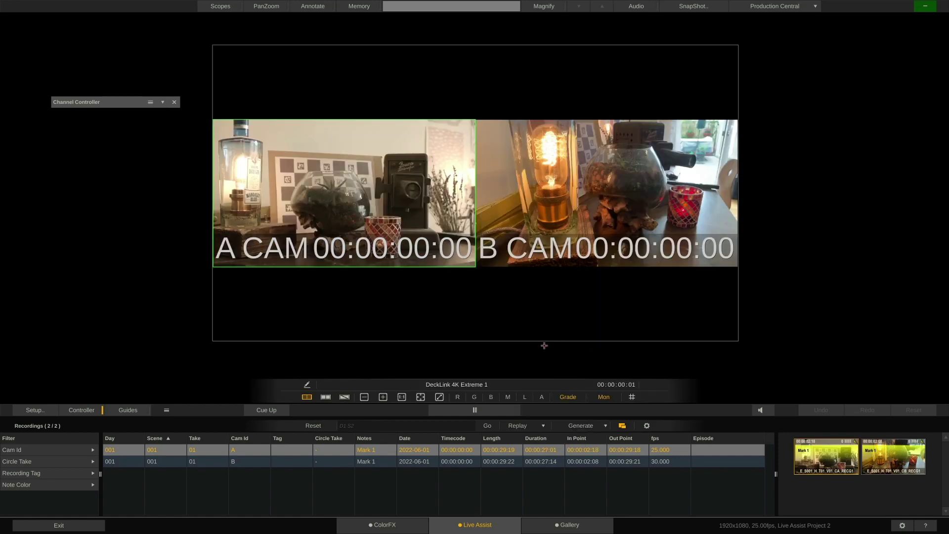
click(163, 102)
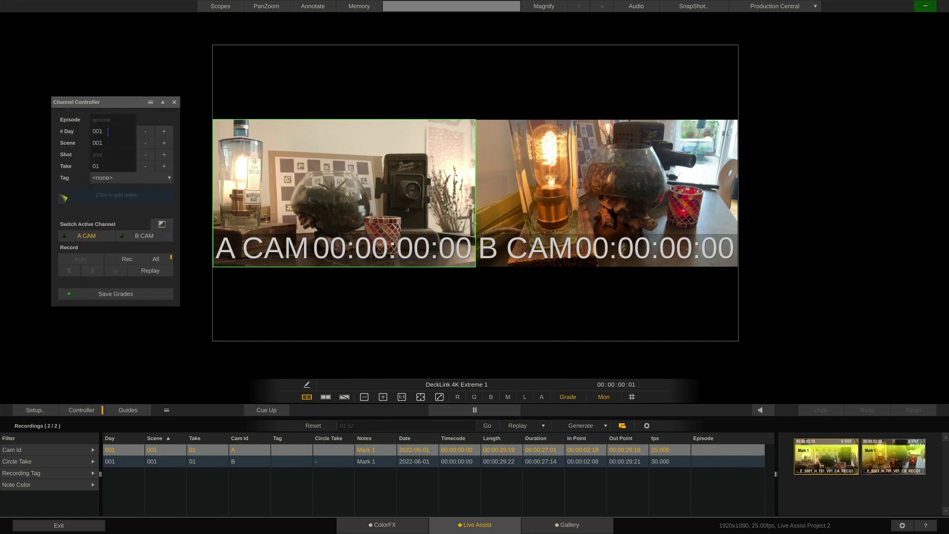
click(164, 131)
click(163, 143)
click(164, 143)
click(138, 259)
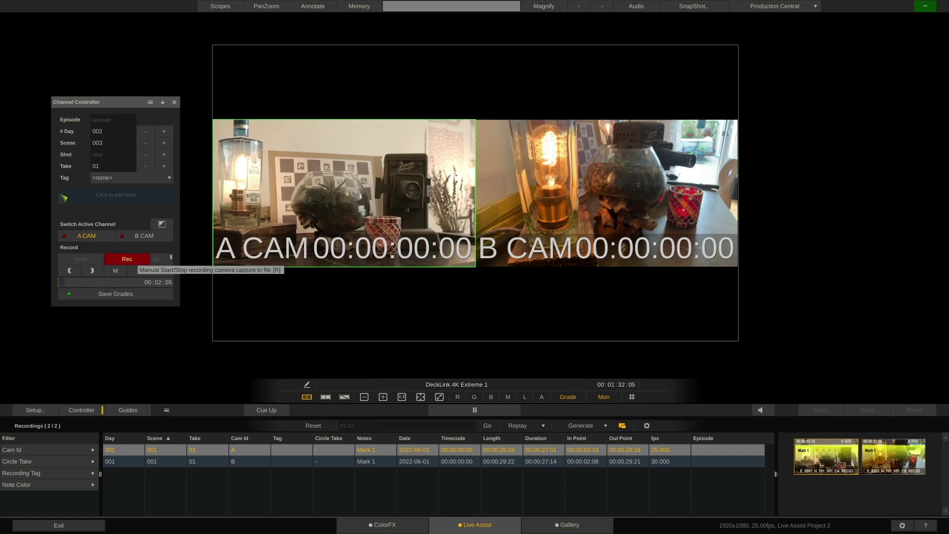
click(132, 257)
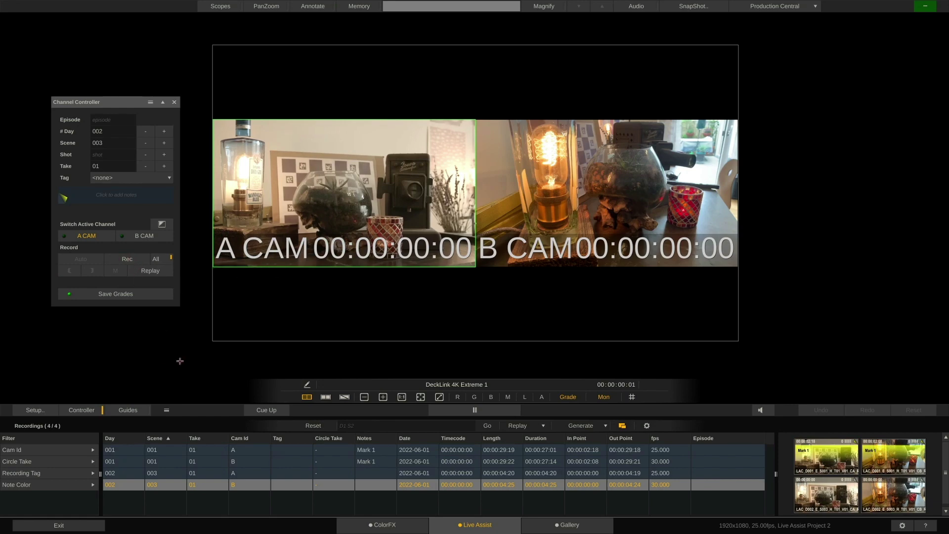
Enlarge the recordings panel and search the recordings for day 001 with 'd1'.
drag(170, 410, 173, 311)
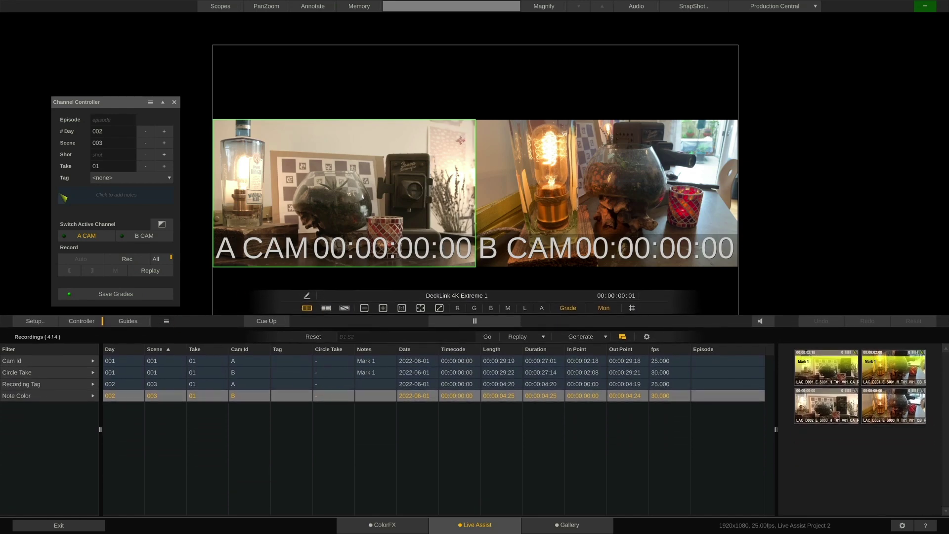
scroll(425, 168, down, 3)
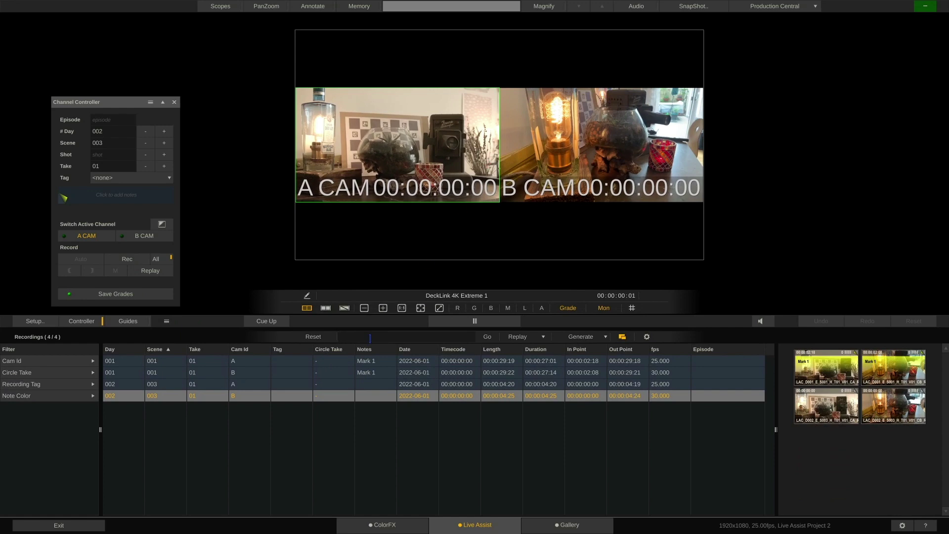
key(Return)
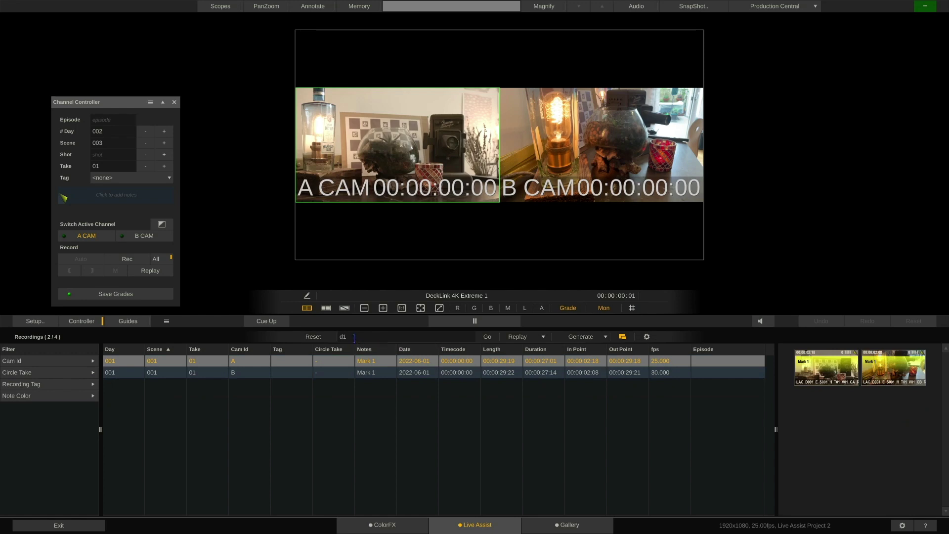
Search for day 002, scene 003 with 'd2 s3', then reset the search to list all four.
text(s3)
key(Return)
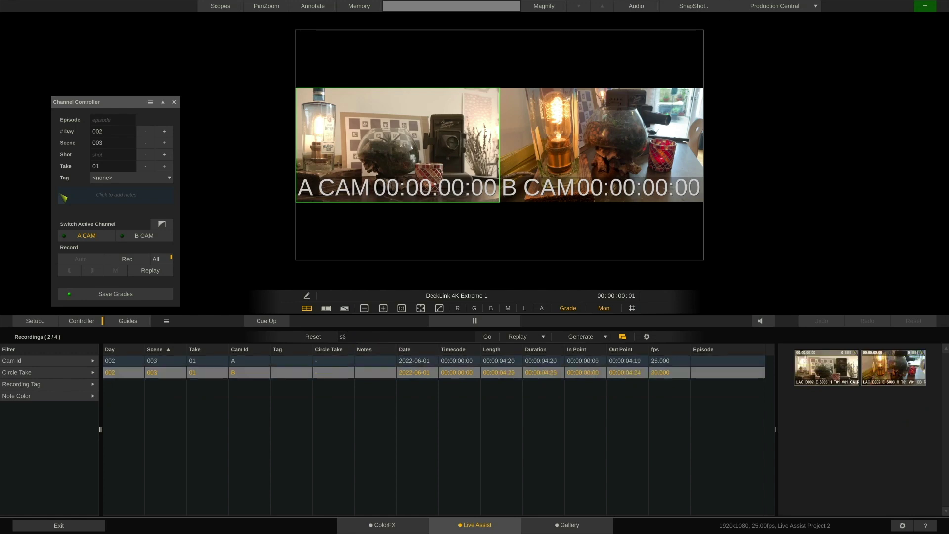
click(351, 336)
click(321, 336)
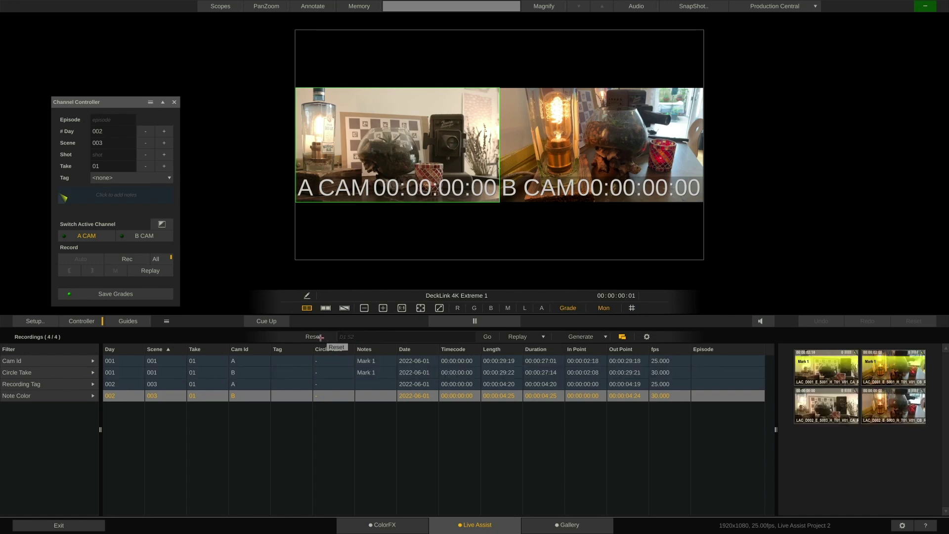
Toggle the Cam Id filter on and off for cameras A and B, and briefly expand Recording Tag.
click(84, 361)
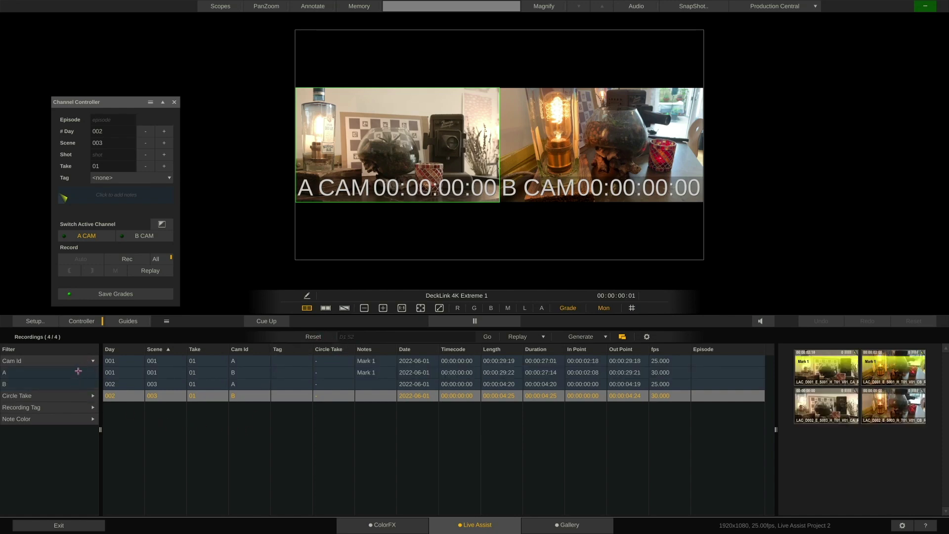
click(77, 381)
click(77, 381)
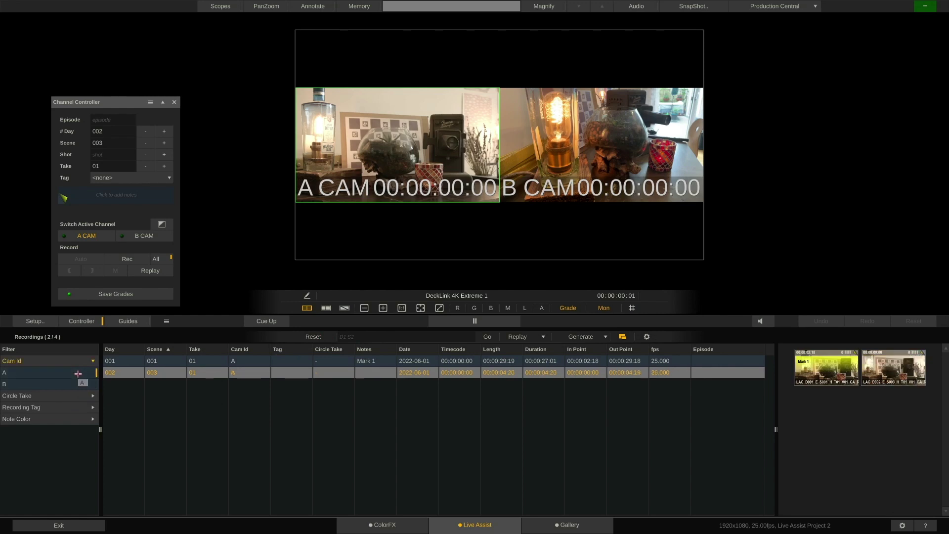
click(76, 383)
click(75, 383)
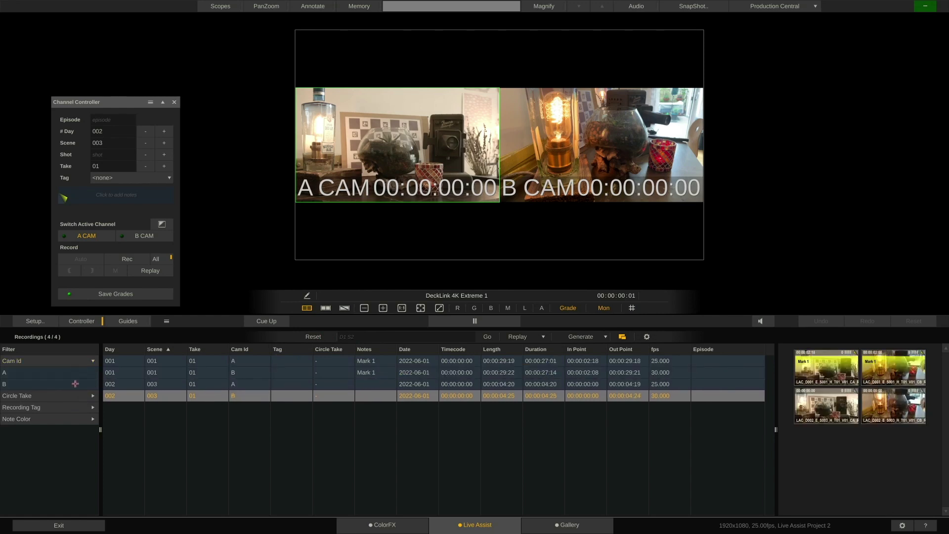
click(74, 408)
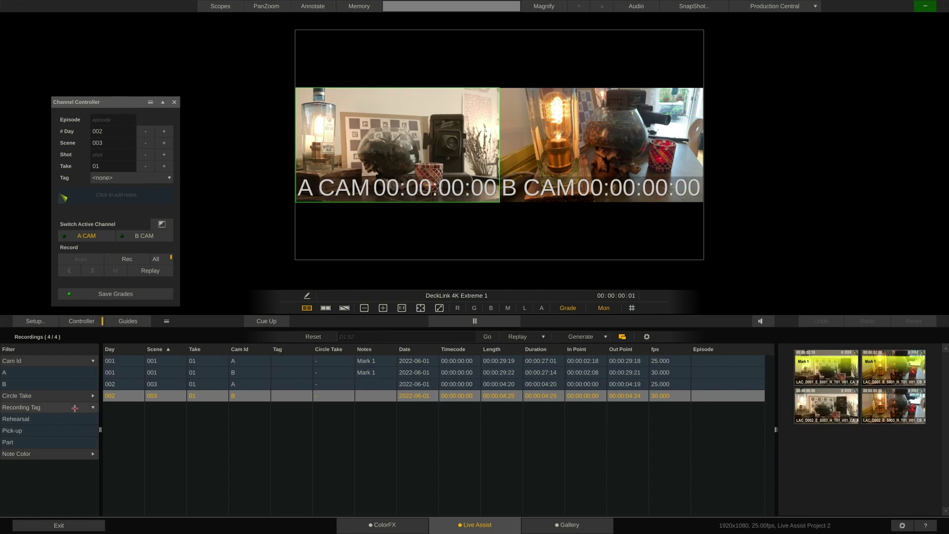
click(75, 408)
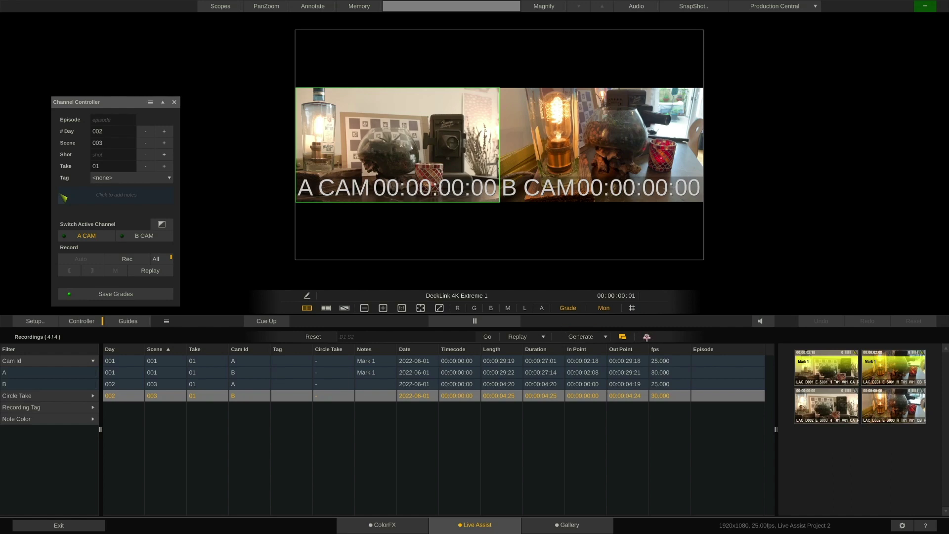
click(646, 337)
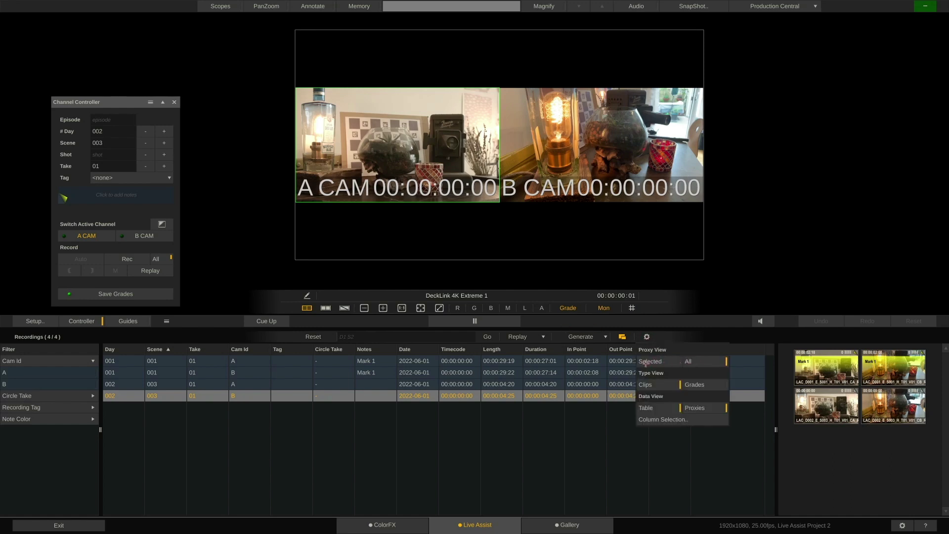
click(647, 363)
click(700, 360)
click(698, 334)
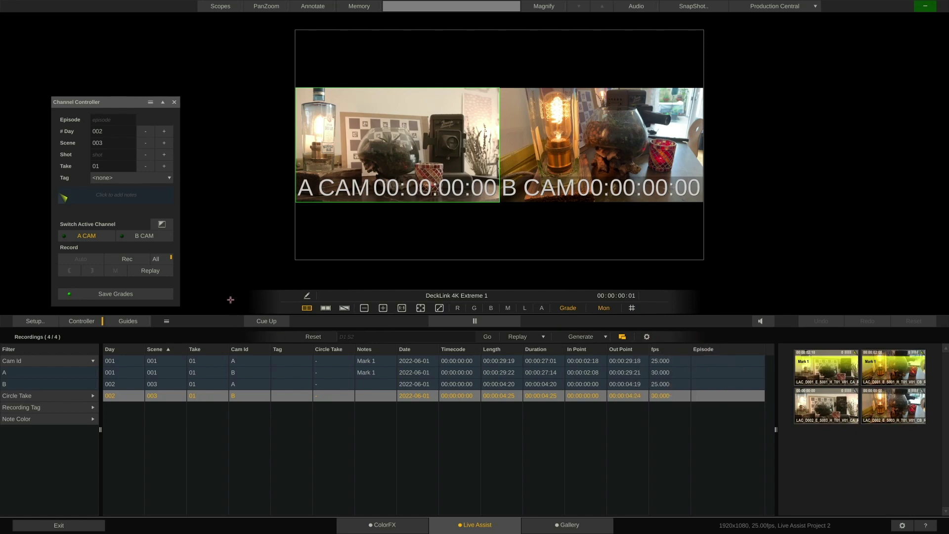